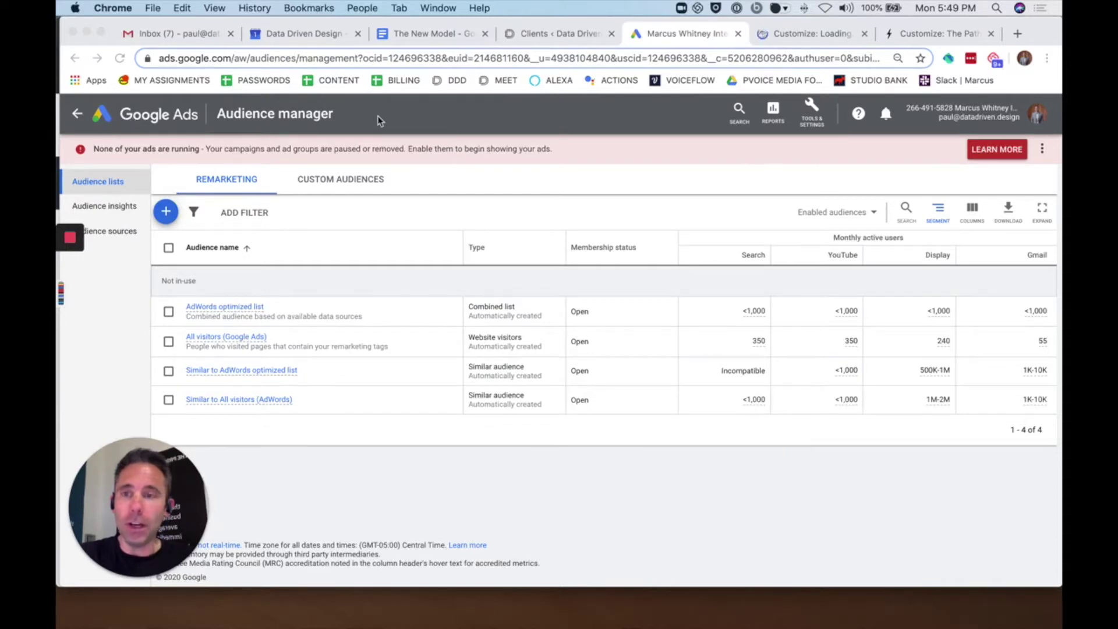
- Inspect the page's full web address to pick out the ads.google.com domain
{"action": "left_click", "coordinate": [215, 56]}
{"action": "left_click", "coordinate": [232, 57]}
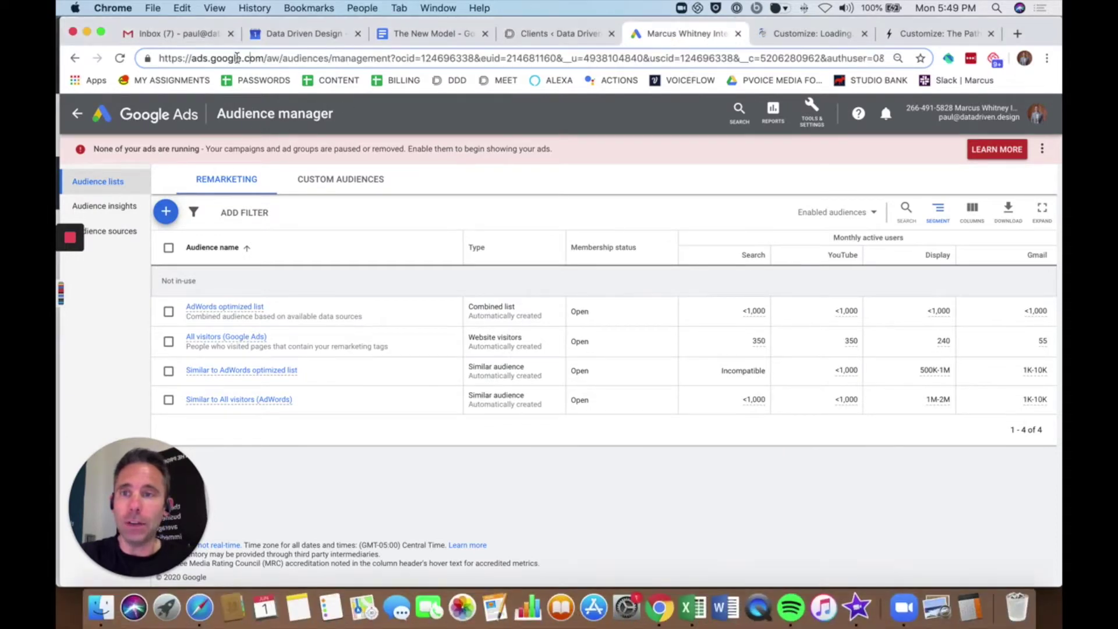
{"action": "left_click_drag", "start_coordinate": [262, 58], "coordinate": [152, 58]}
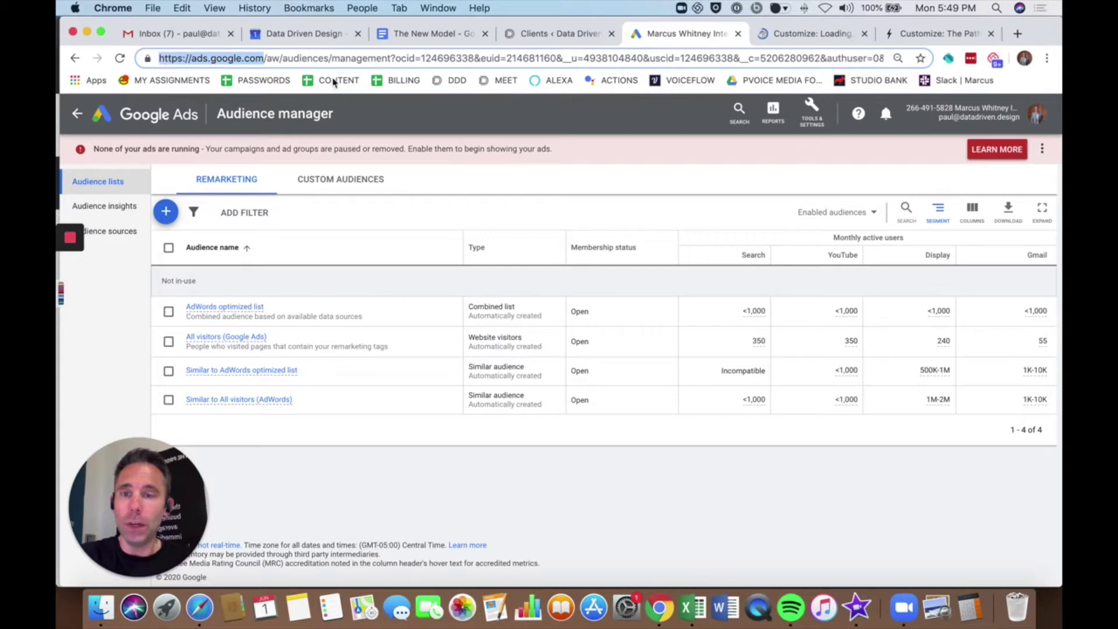
{"action": "left_click", "coordinate": [428, 109]}
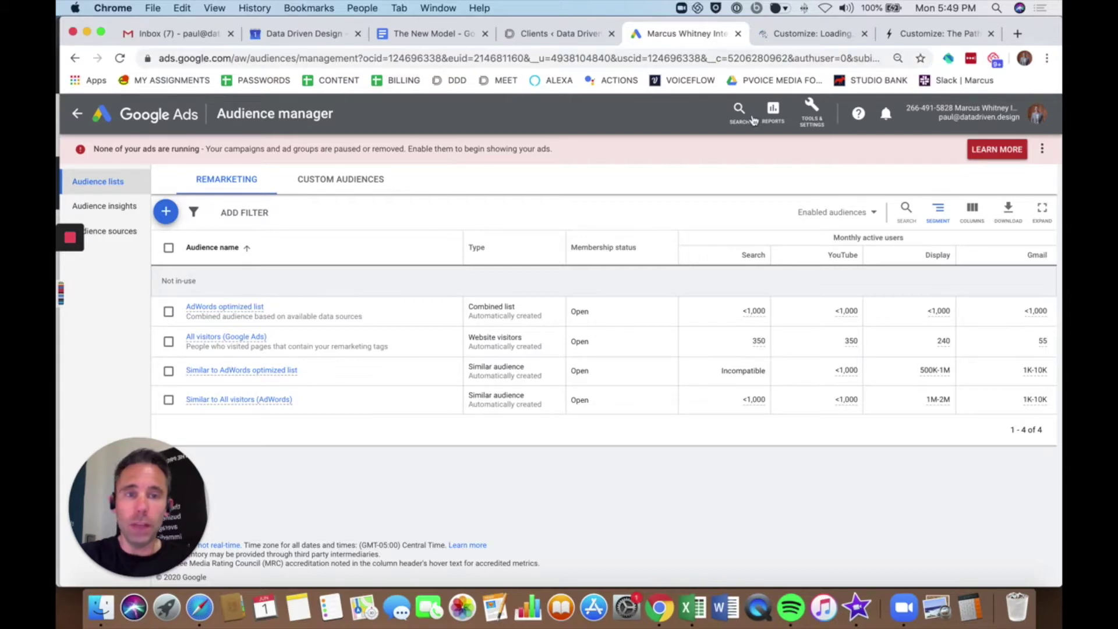
- Search the tools and settings for 'audience' and return to the audience lists
{"action": "left_click", "coordinate": [805, 118]}
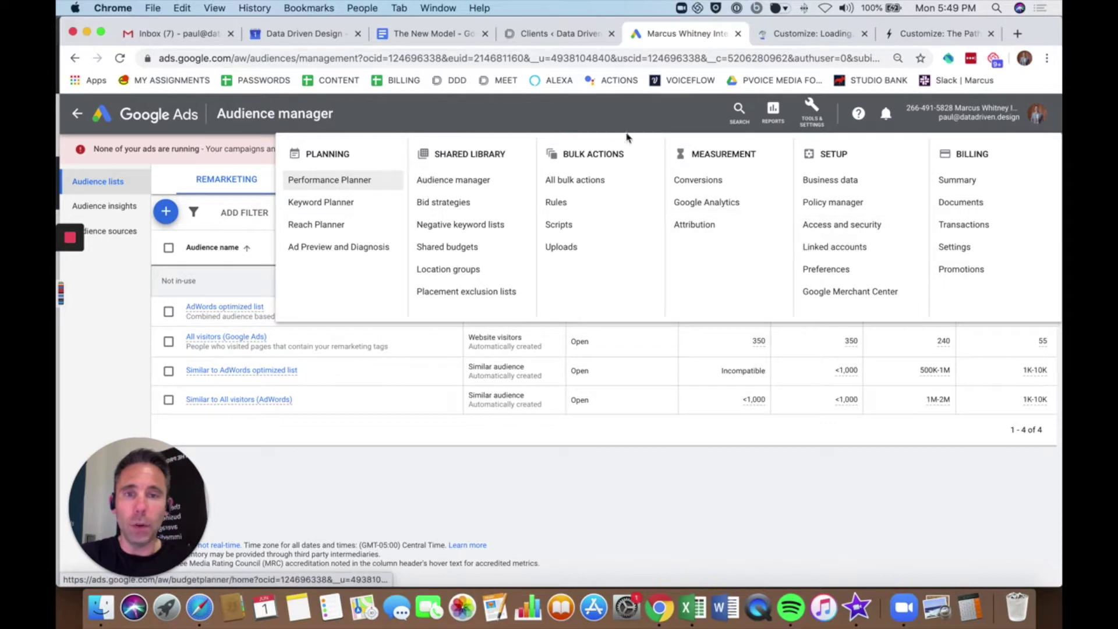
{"action": "left_click", "coordinate": [739, 112]}
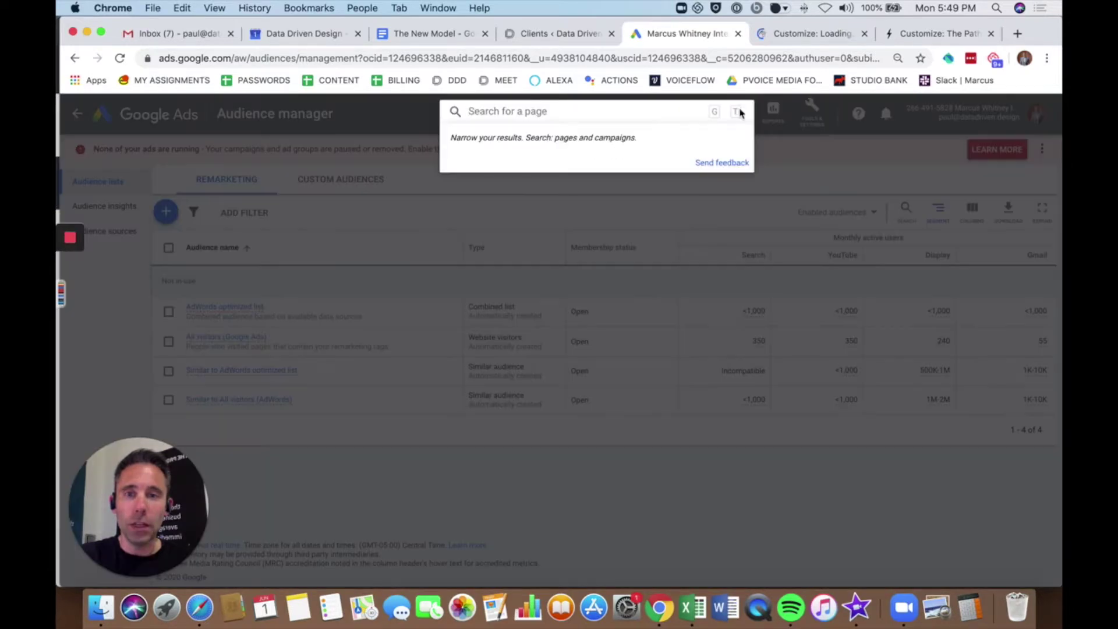
{"action": "type", "text": "a"}
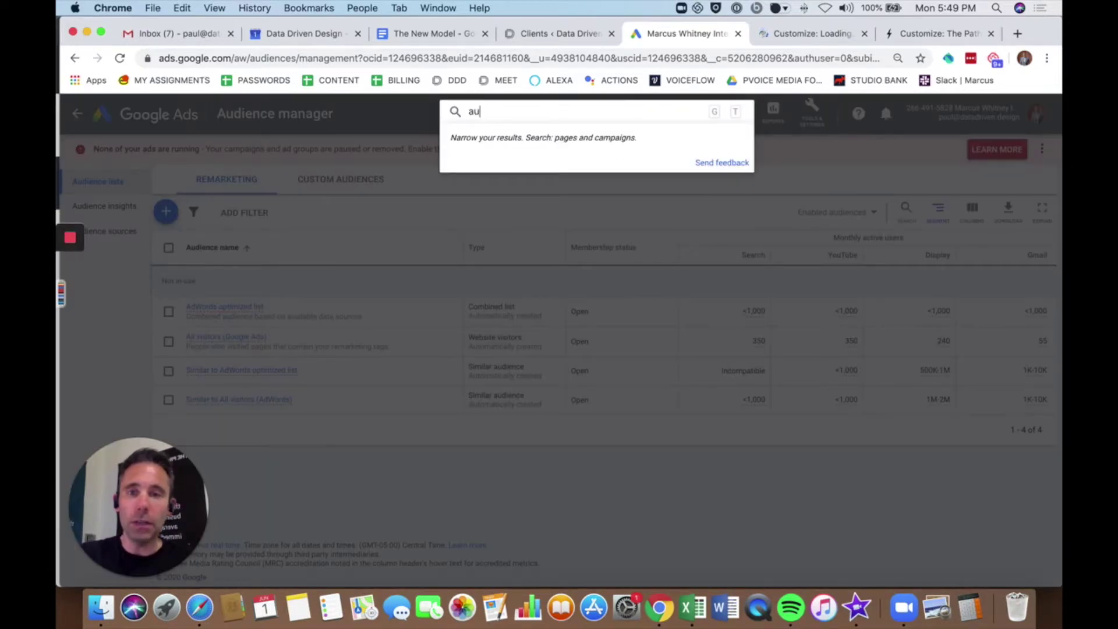
{"action": "type", "text": "u"}
{"action": "key", "text": "BackSpace"}
{"action": "type", "text": "dience"}
{"action": "key", "text": "BackSpace"}
{"action": "key", "text": "BackSpace"}
{"action": "key", "text": "BackSpace"}
{"action": "key", "text": "BackSpace"}
{"action": "key", "text": "BackSpace"}
{"action": "key", "text": "BackSpace"}
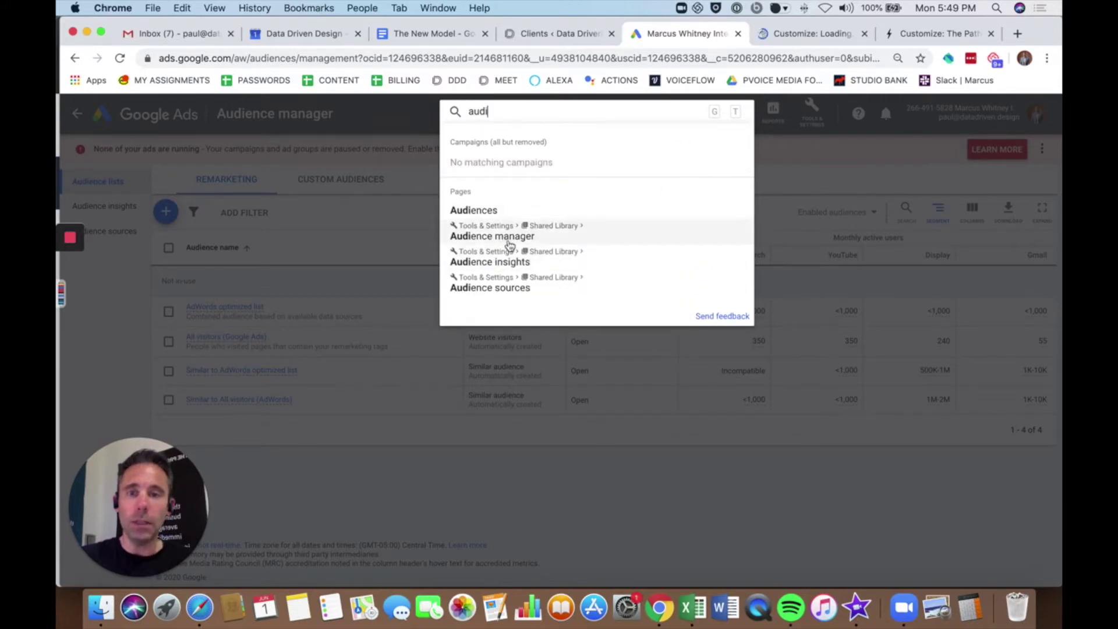
{"action": "left_click", "coordinate": [390, 243]}
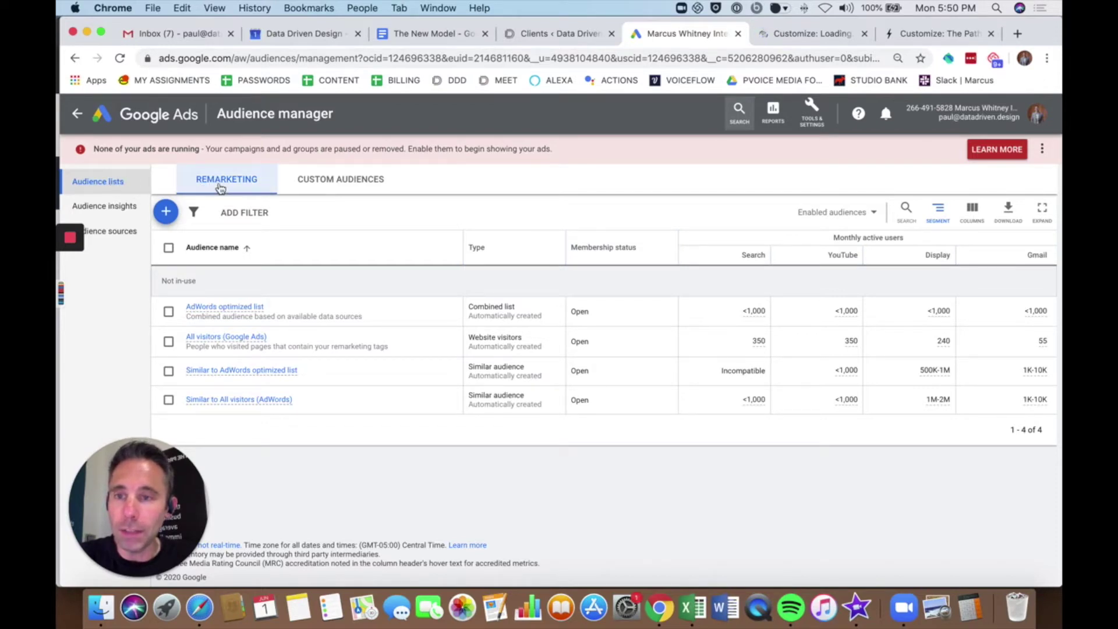
- Create a website-visitors audience named 'Website Visitors' plus the site domain, members 'Visitors of a page'
{"action": "left_click", "coordinate": [166, 212]}
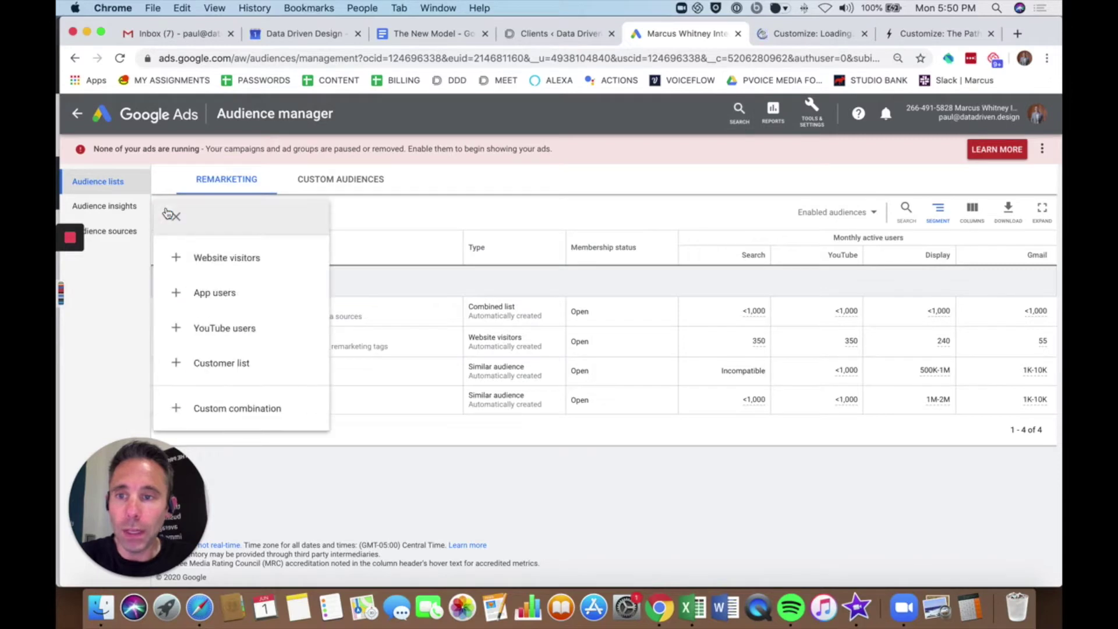
{"action": "left_click", "coordinate": [225, 259]}
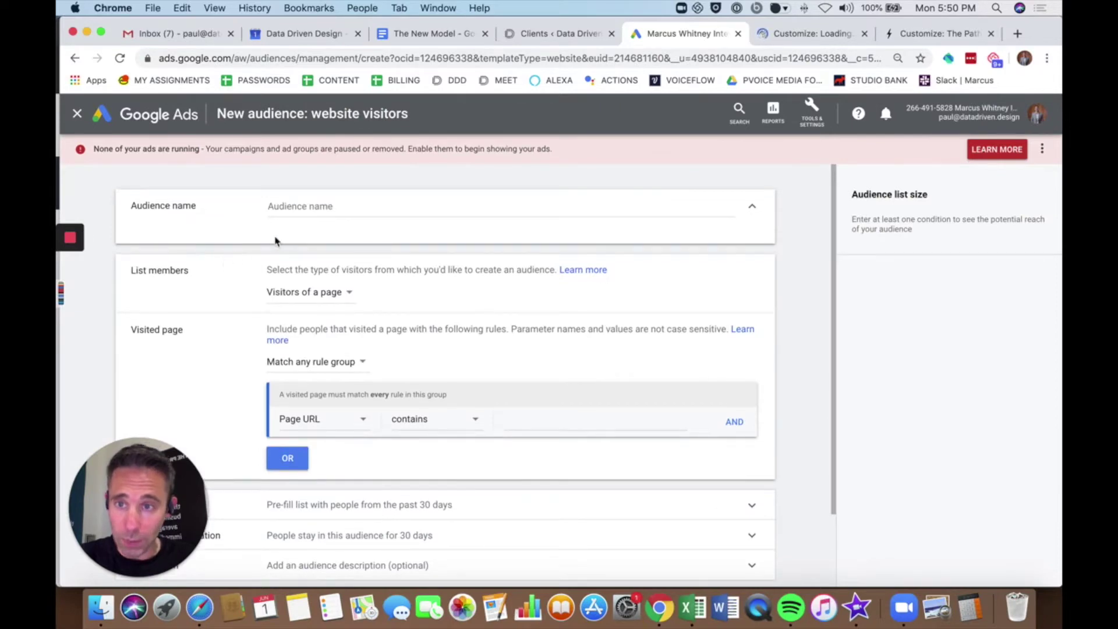
{"action": "left_click", "coordinate": [286, 216]}
{"action": "type", "text": "Website Visitors - MarcusWhitney"}
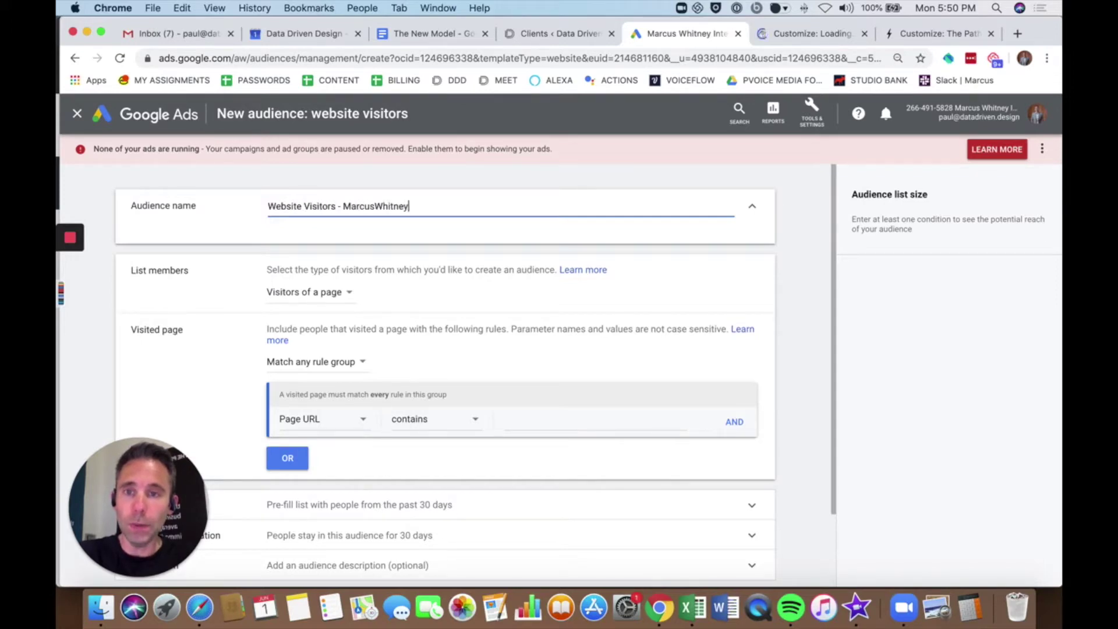
{"action": "left_click", "coordinate": [347, 300]}
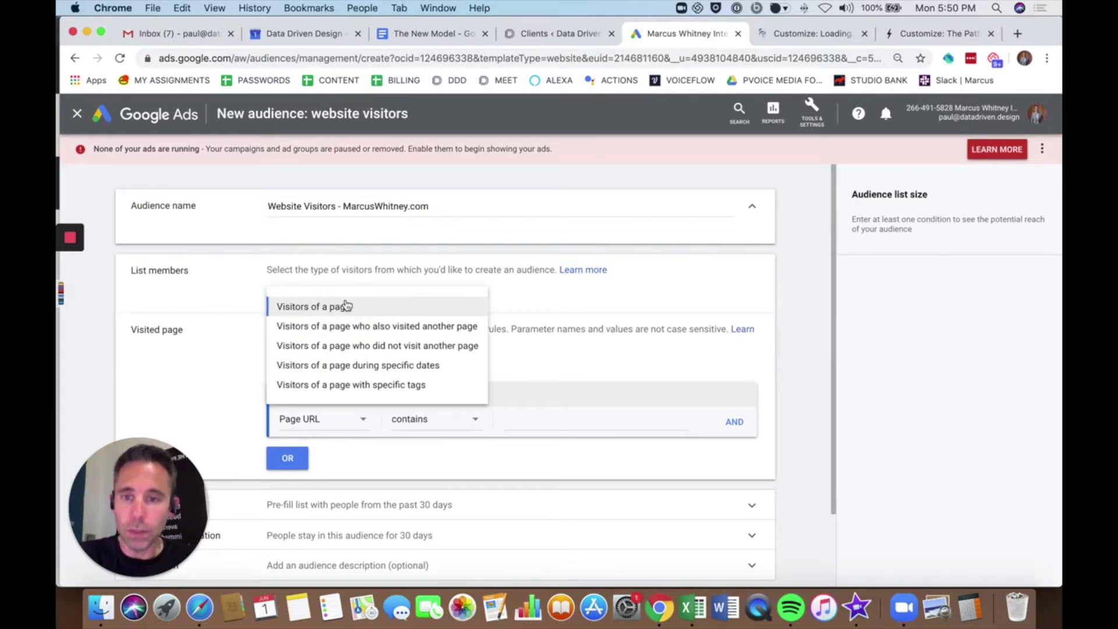
{"action": "left_click", "coordinate": [346, 307]}
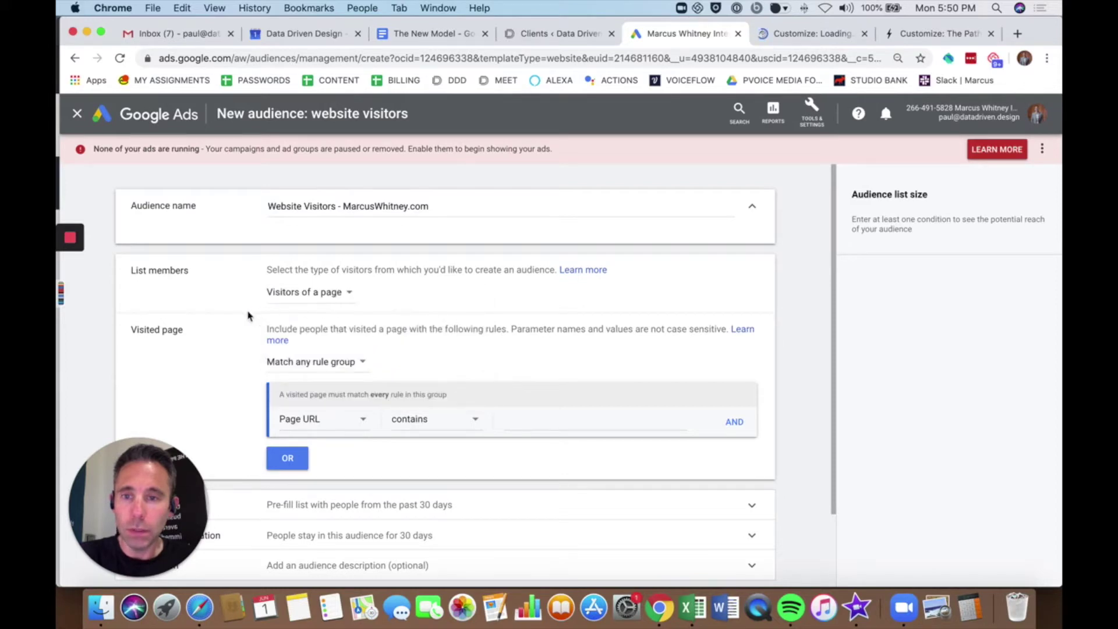
{"action": "scroll", "coordinate": [238, 315], "scroll_direction": "down", "scroll_amount": 3}
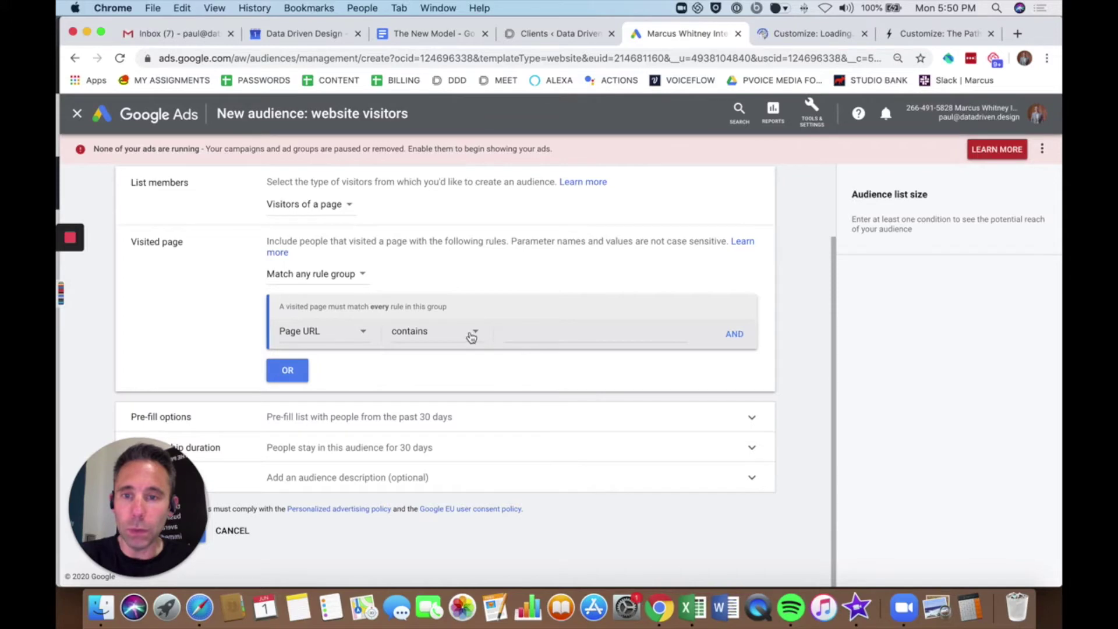
- Add the visited-page rule 'Page URL contains' the site's domain
{"action": "left_click", "coordinate": [517, 331]}
{"action": "type", "text": "marcuswhitn"}
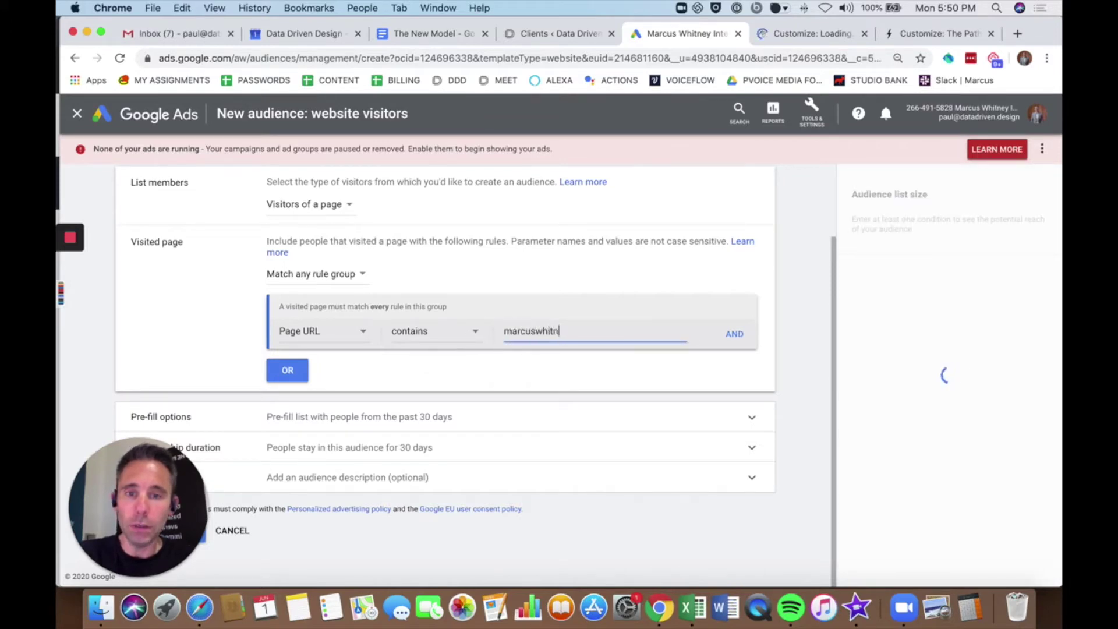
{"action": "type", "text": "ey."}
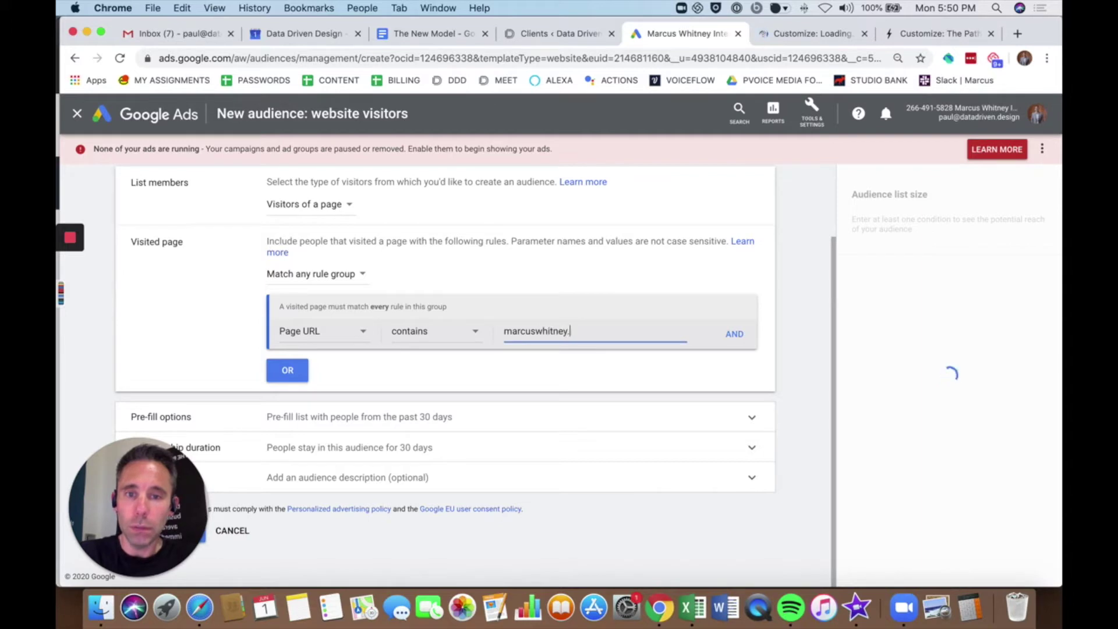
{"action": "type", "text": "com"}
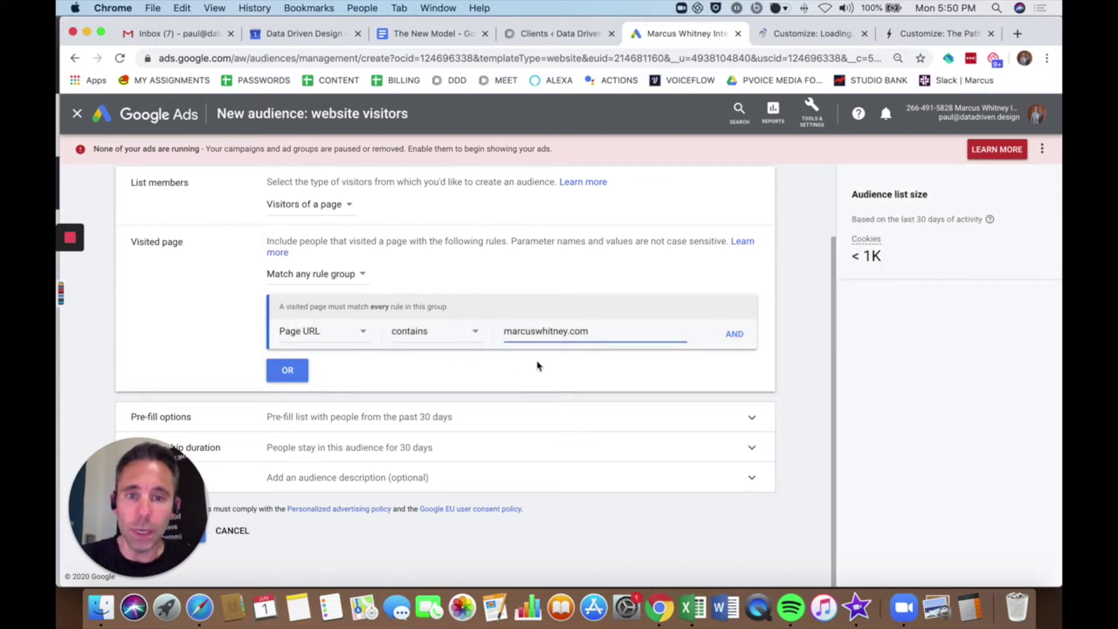
{"action": "left_click", "coordinate": [361, 378]}
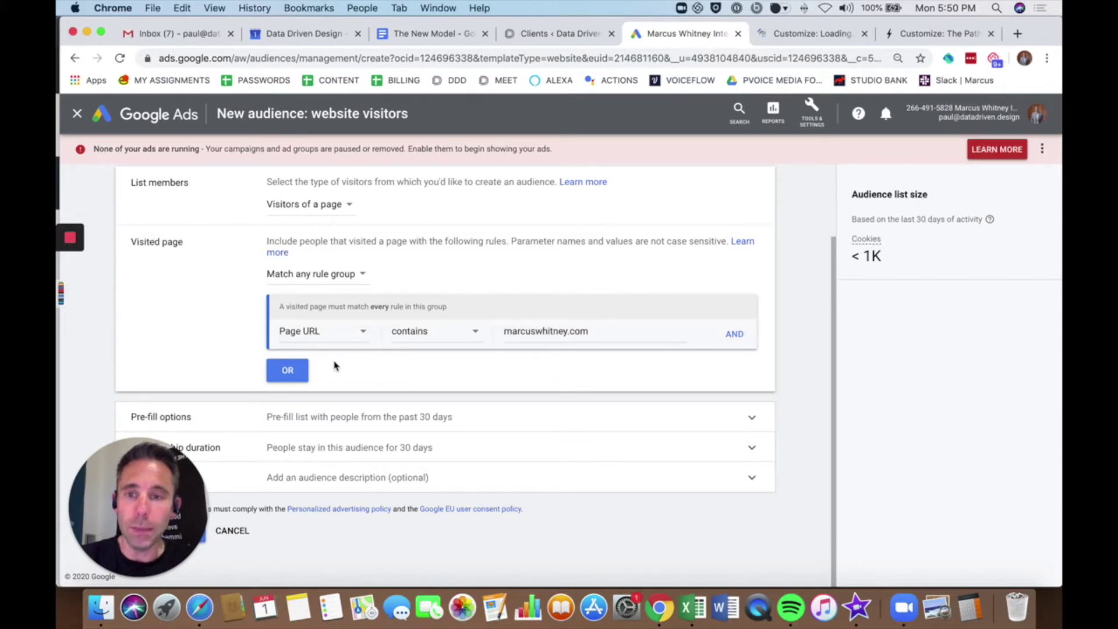
{"action": "scroll", "coordinate": [224, 327], "scroll_direction": "up", "scroll_amount": 3}
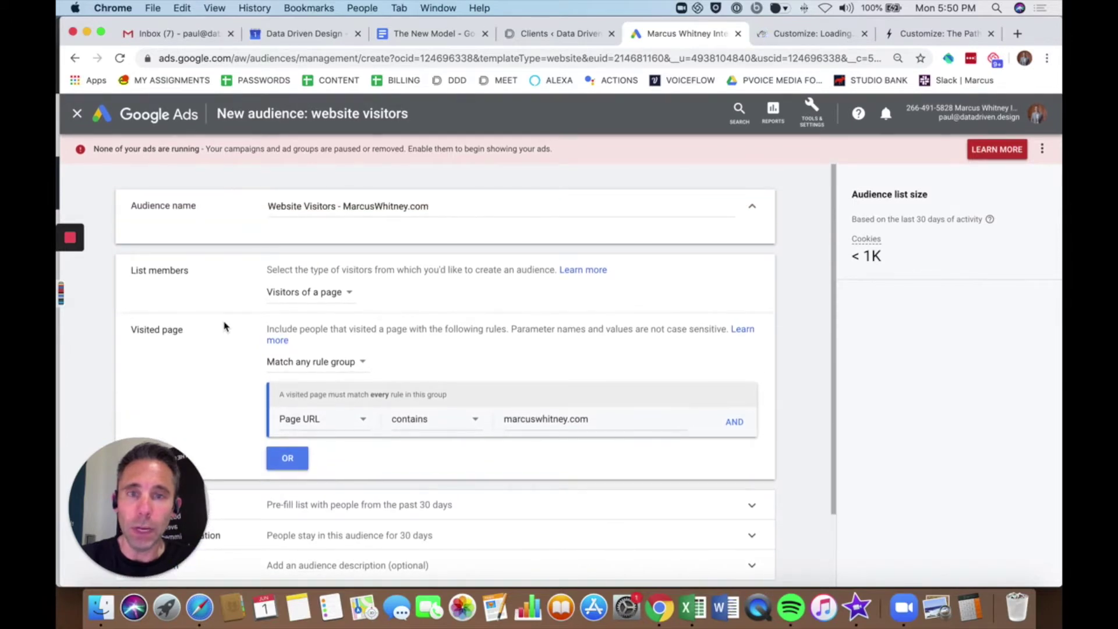
{"action": "scroll", "coordinate": [224, 327], "scroll_direction": "down", "scroll_amount": 2}
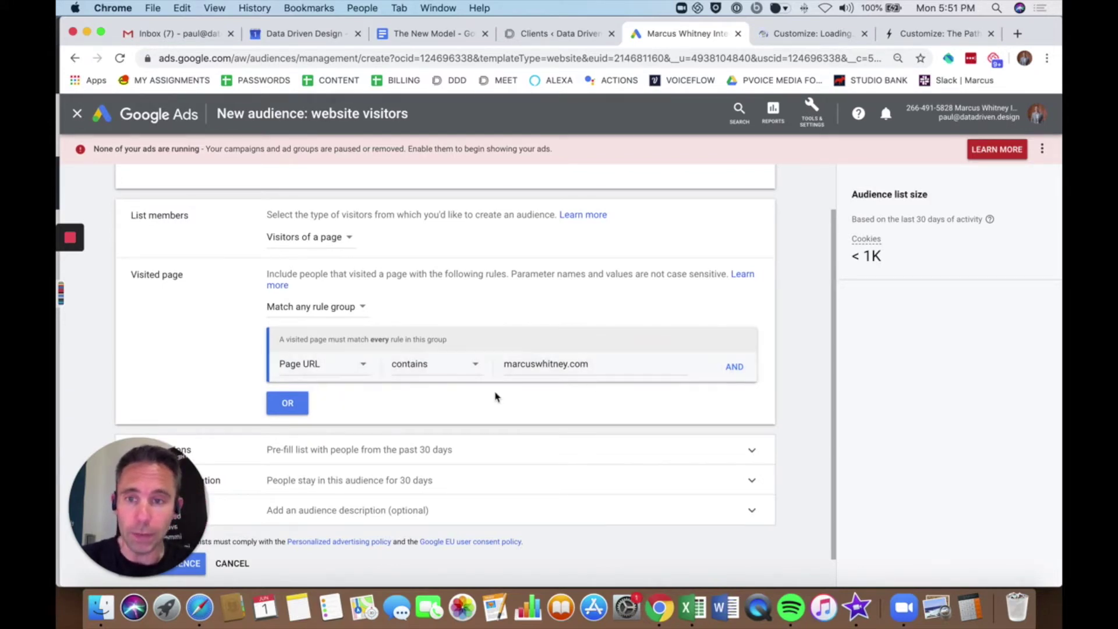
{"action": "scroll", "coordinate": [495, 395], "scroll_direction": "up", "scroll_amount": 2}
{"action": "scroll", "coordinate": [494, 396], "scroll_direction": "down", "scroll_amount": 3}
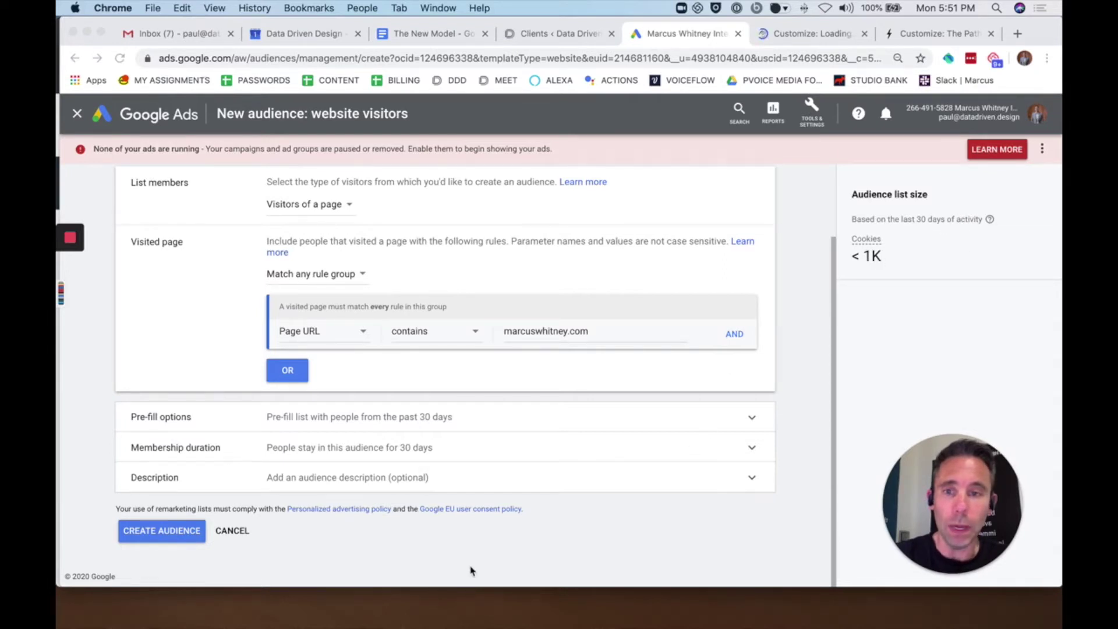
- Save the audience so it appears as a fifth, rule-based, populating list
{"action": "left_click", "coordinate": [467, 541]}
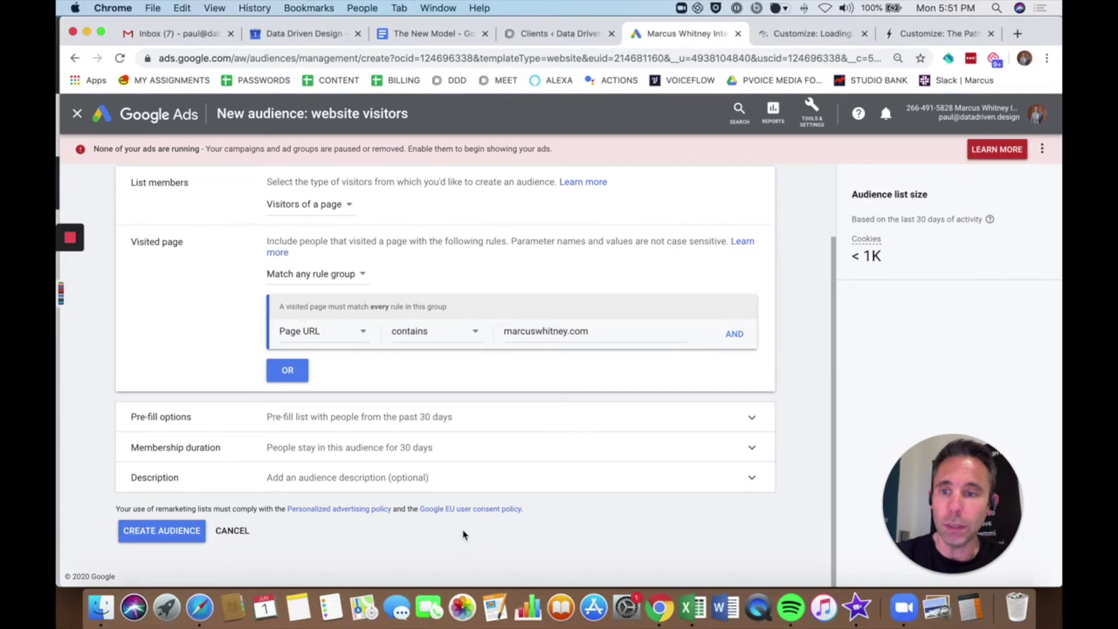
{"action": "left_click", "coordinate": [163, 530]}
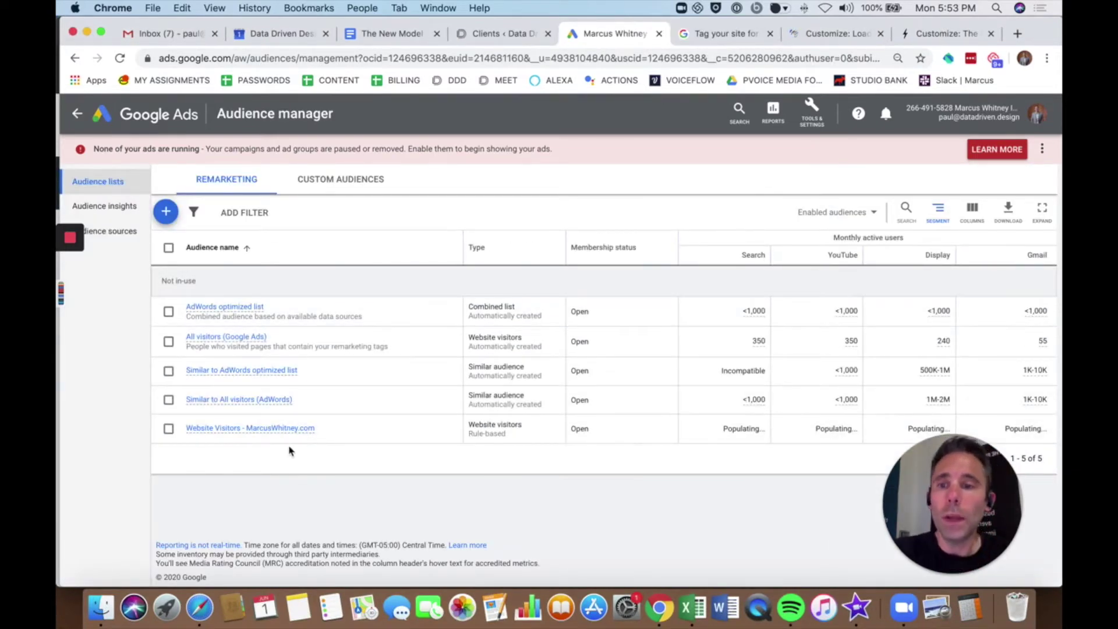
{"action": "mouse_move", "coordinate": [272, 433]}
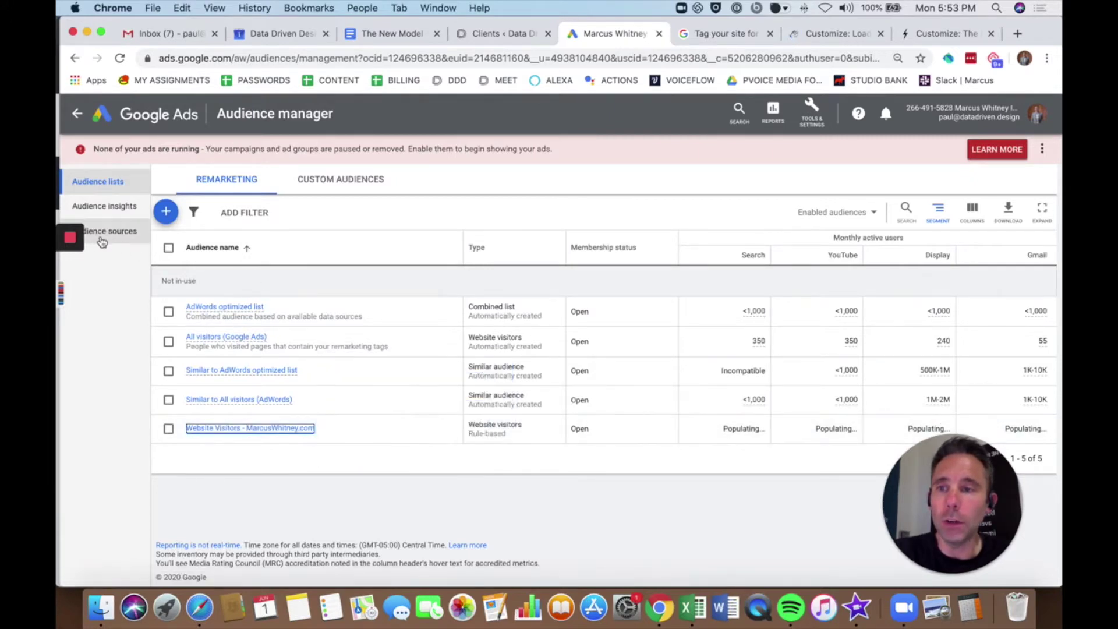
{"action": "scroll", "coordinate": [123, 247], "scroll_direction": "down", "scroll_amount": 1}
{"action": "scroll", "coordinate": [124, 246], "scroll_direction": "up", "scroll_amount": 1}
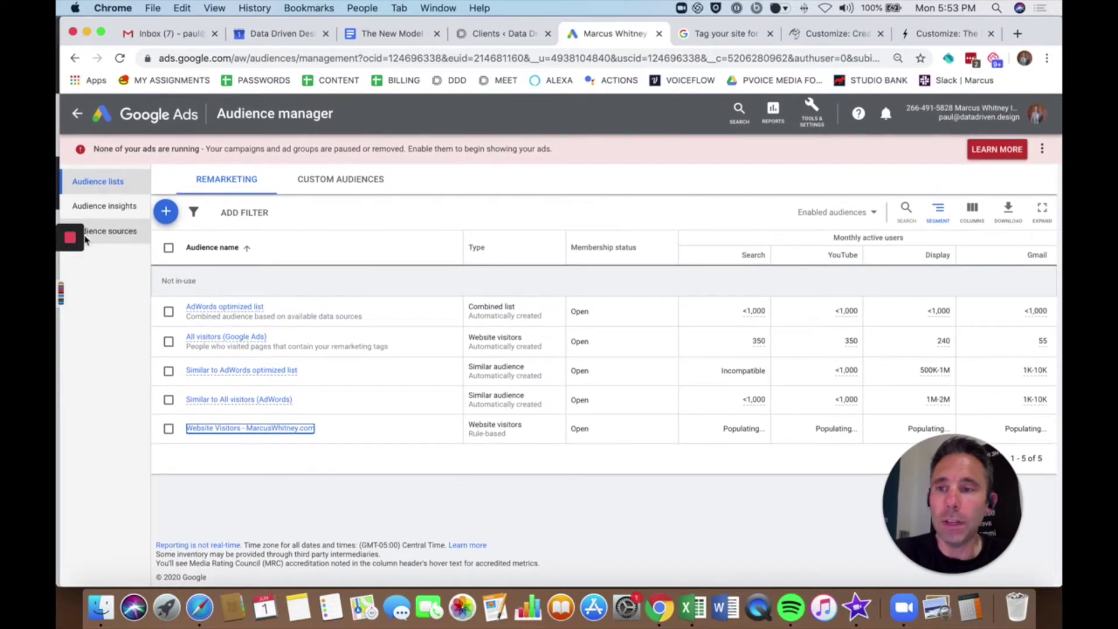
- Go to Audience sources and check the Google Ads tag card showing 35 hits and 1 issue
{"action": "left_click", "coordinate": [115, 237]}
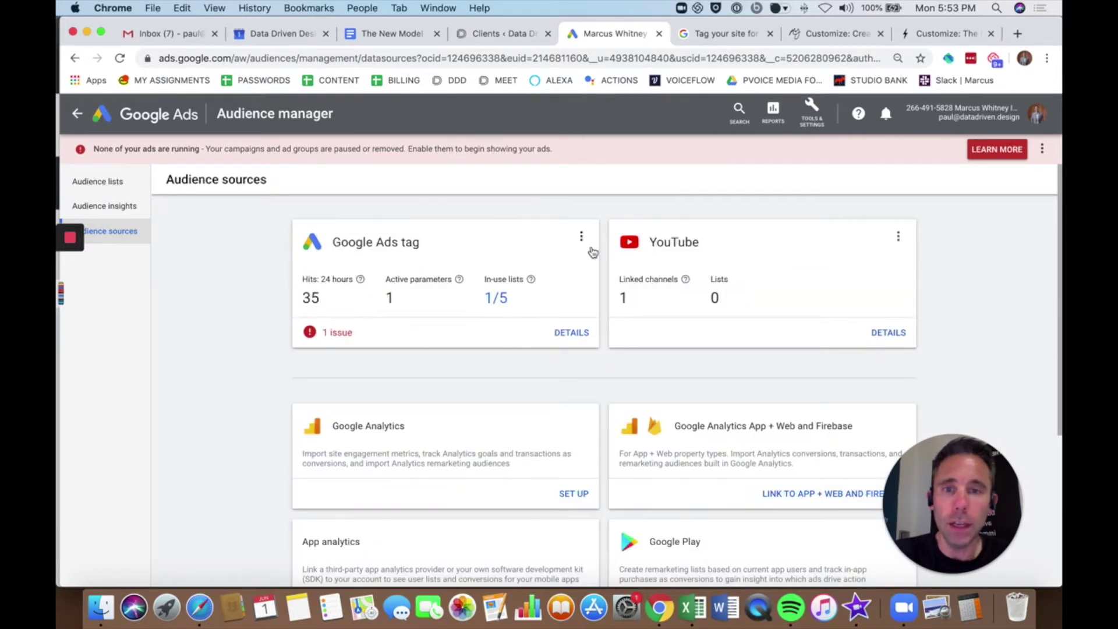
{"action": "left_click", "coordinate": [582, 237]}
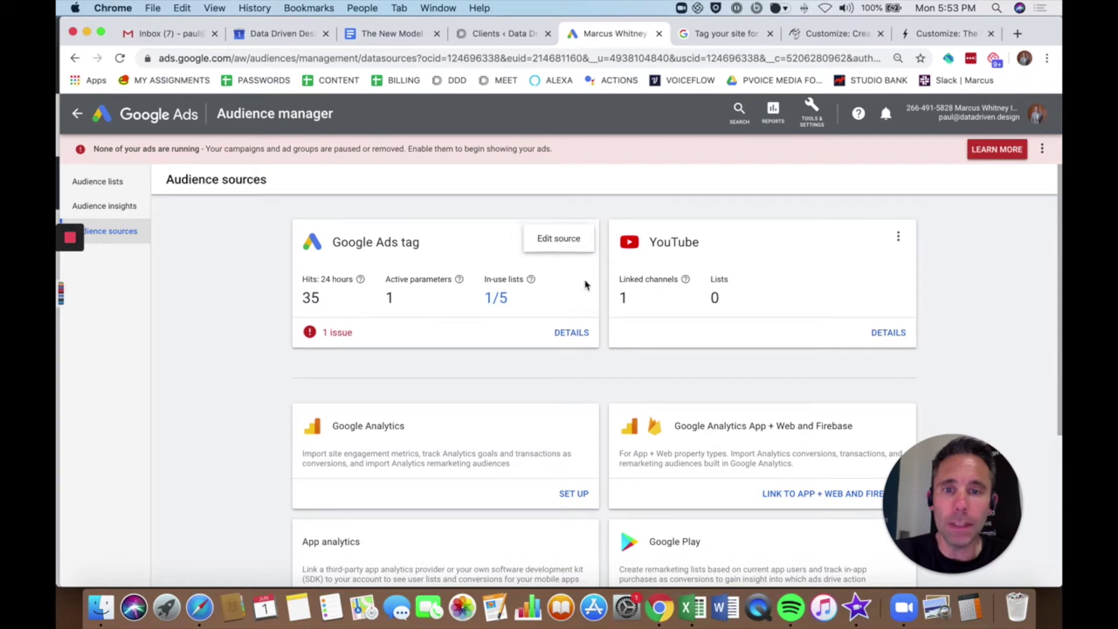
{"action": "left_click", "coordinate": [457, 269]}
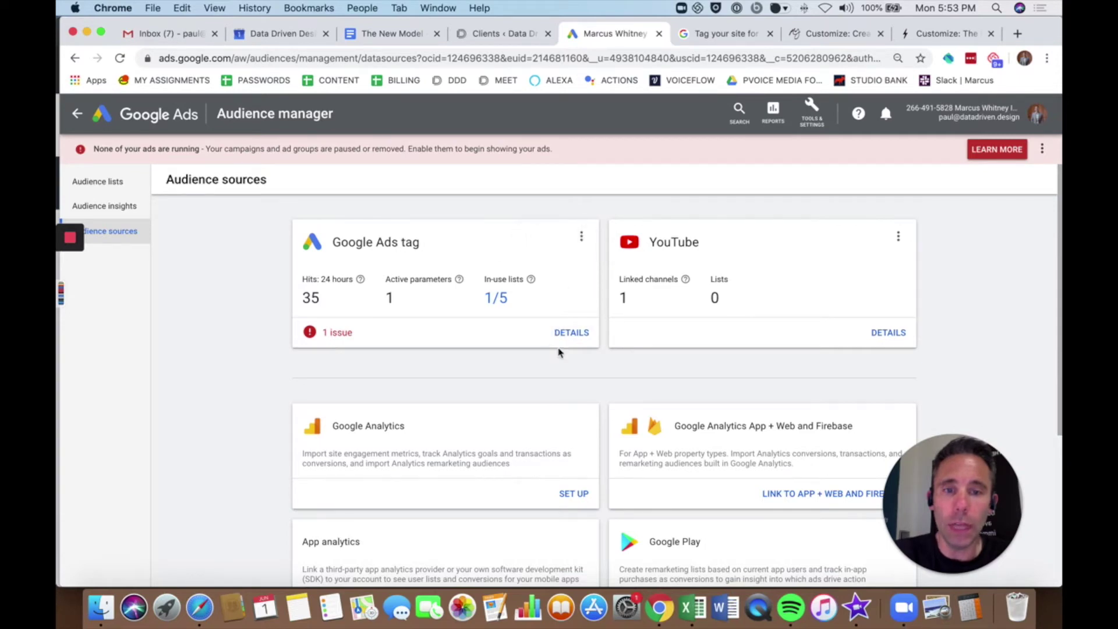
{"action": "scroll", "coordinate": [560, 349], "scroll_direction": "down", "scroll_amount": 2}
{"action": "scroll", "coordinate": [561, 326], "scroll_direction": "up", "scroll_amount": 1}
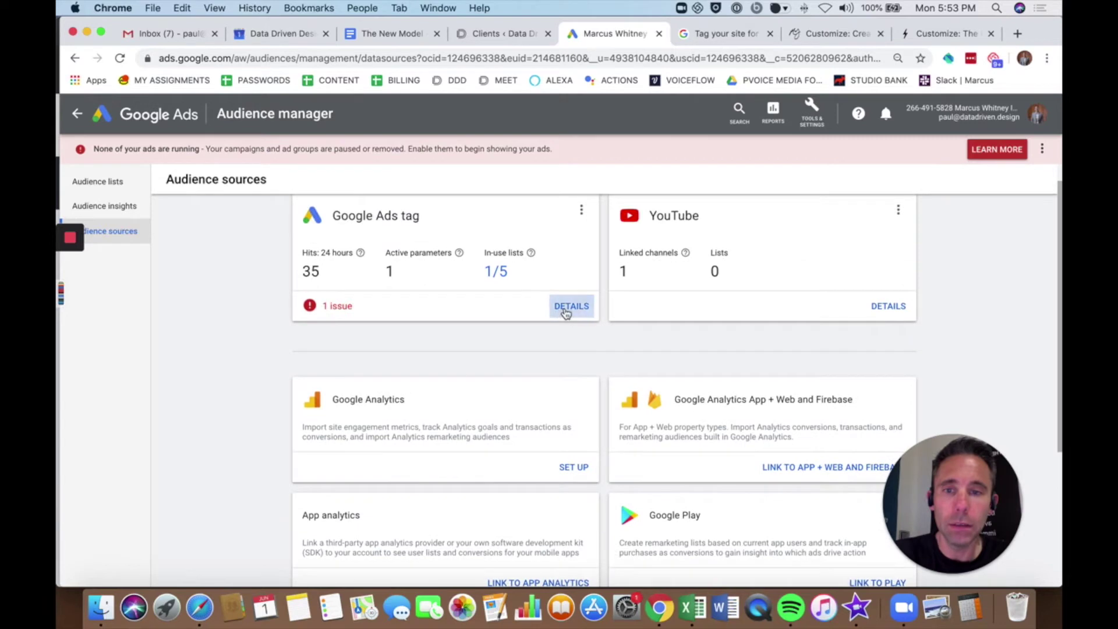
- Open the Google Ads tag details and expand Tag setup to show its install options
{"action": "left_click", "coordinate": [568, 307]}
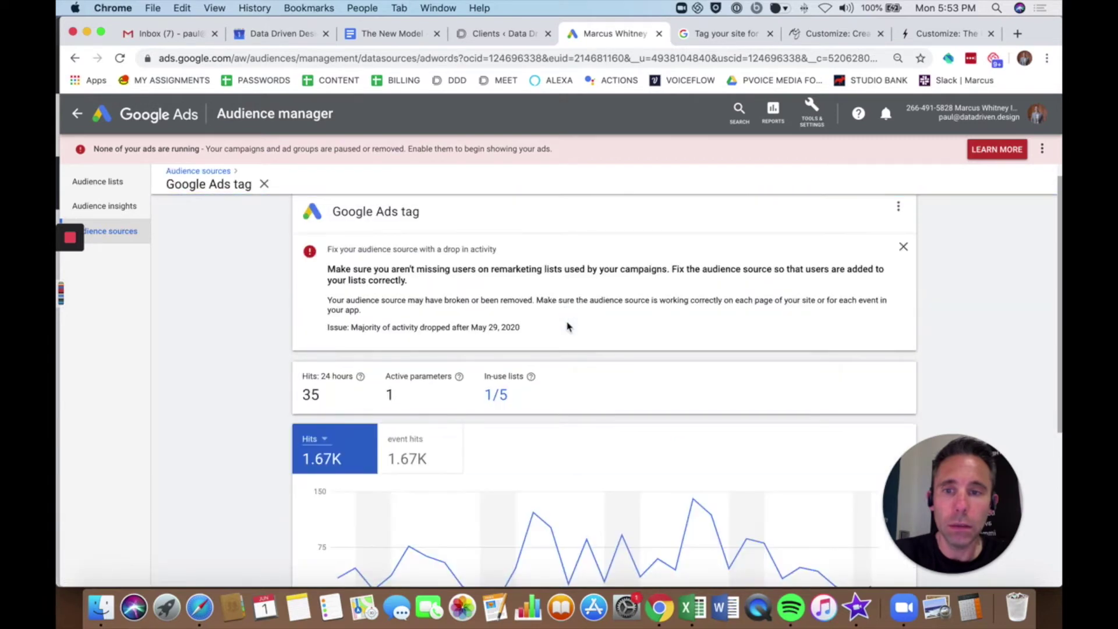
{"action": "scroll", "coordinate": [568, 326], "scroll_direction": "down", "scroll_amount": 5}
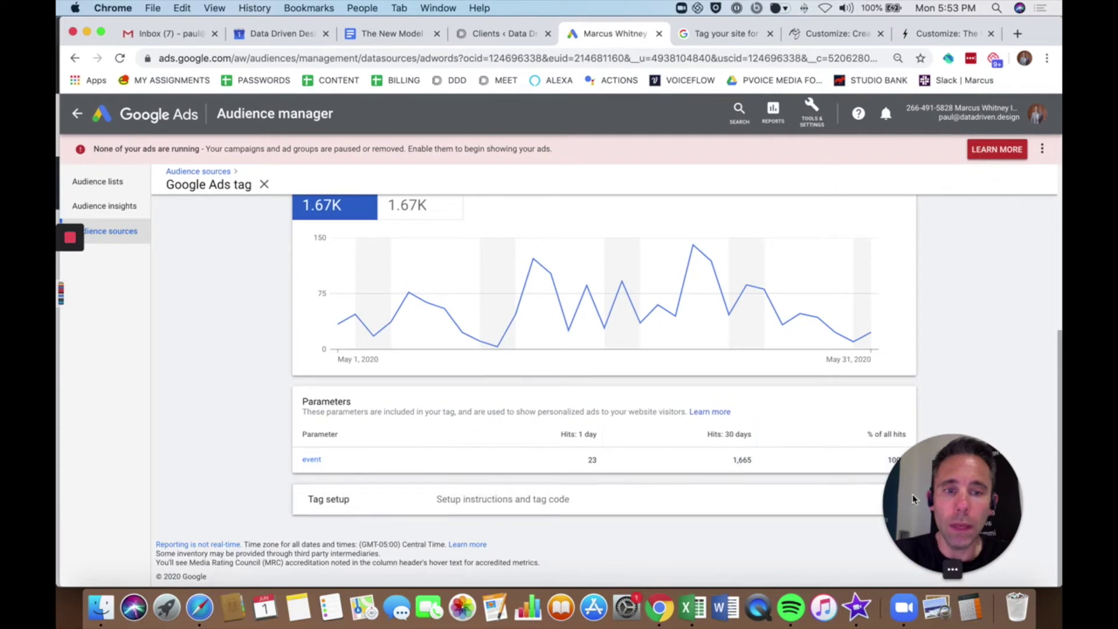
{"action": "left_click", "coordinate": [939, 541]}
{"action": "scroll", "coordinate": [752, 455], "scroll_direction": "up", "scroll_amount": 5}
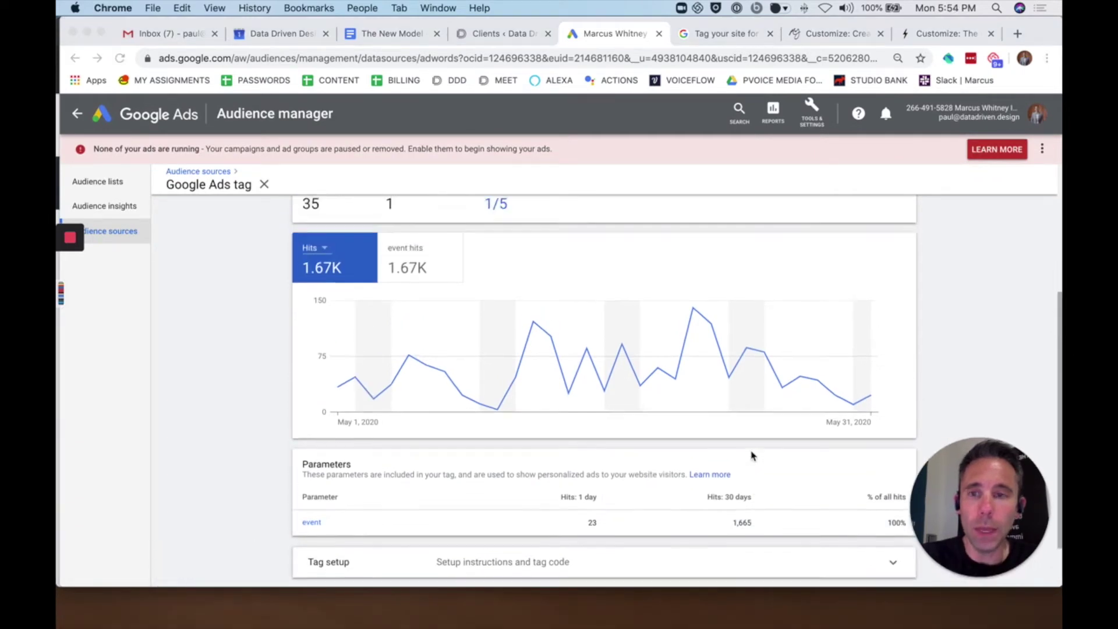
{"action": "scroll", "coordinate": [751, 457], "scroll_direction": "down", "scroll_amount": 5}
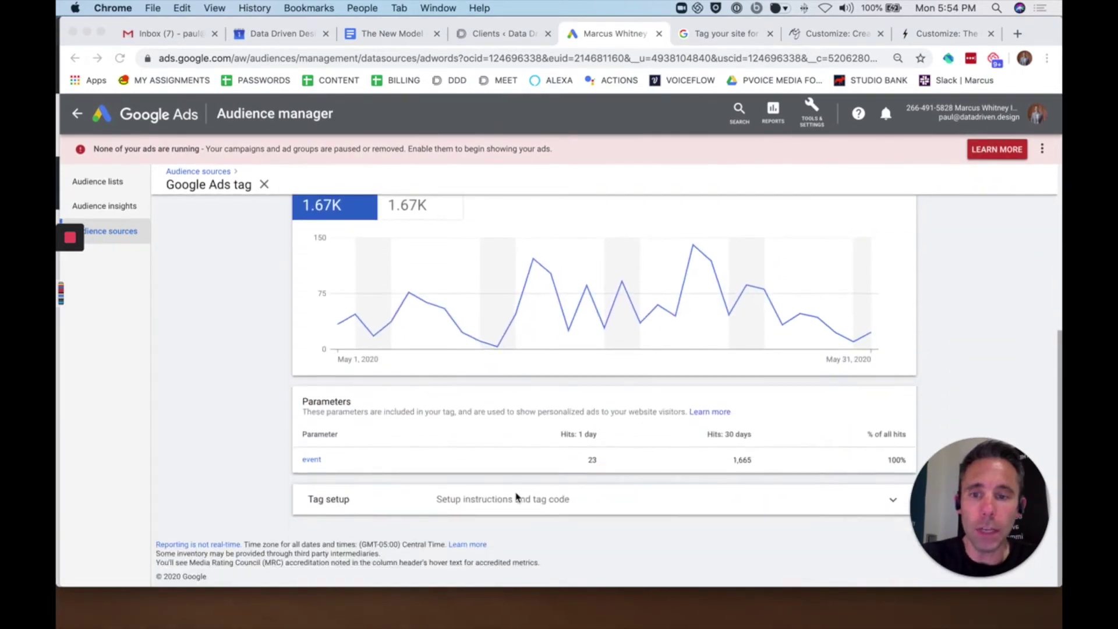
{"action": "left_click", "coordinate": [893, 500]}
{"action": "left_click", "coordinate": [894, 501]}
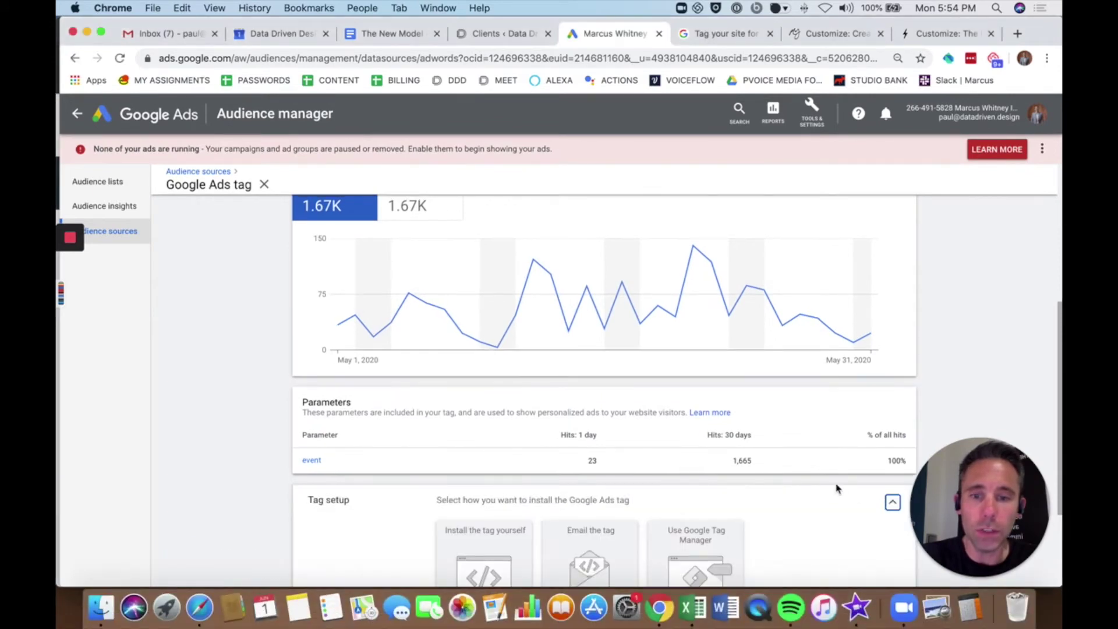
{"action": "scroll", "coordinate": [838, 488], "scroll_direction": "down", "scroll_amount": 3}
{"action": "scroll", "coordinate": [838, 488], "scroll_direction": "down", "scroll_amount": 2}
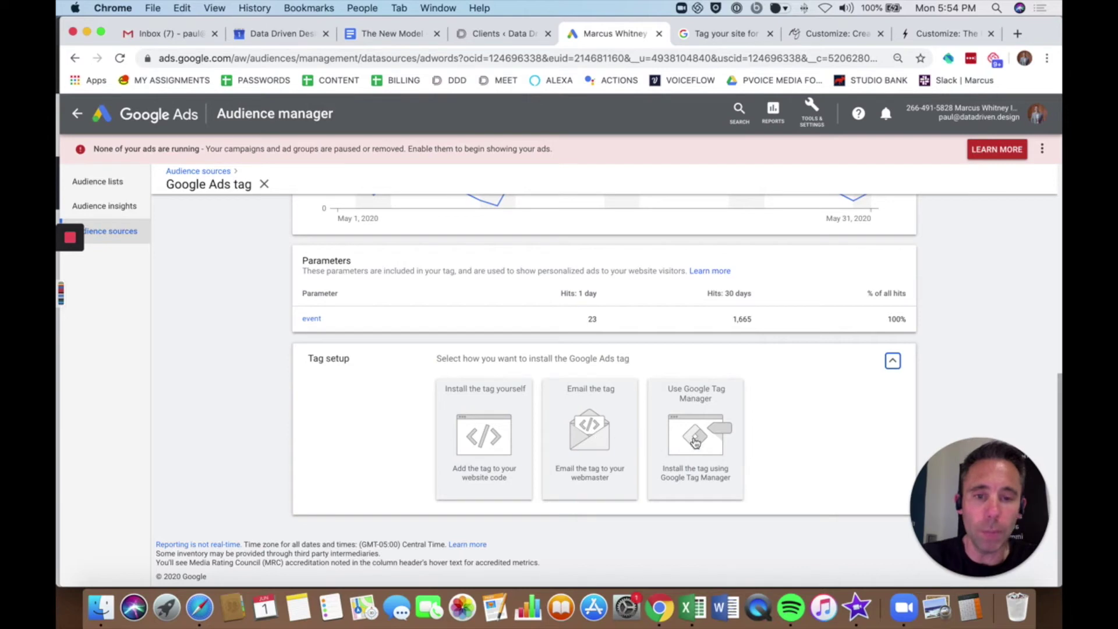
- Choose 'Install the tag yourself' and bring the global site tag code into view
{"action": "left_click", "coordinate": [482, 442]}
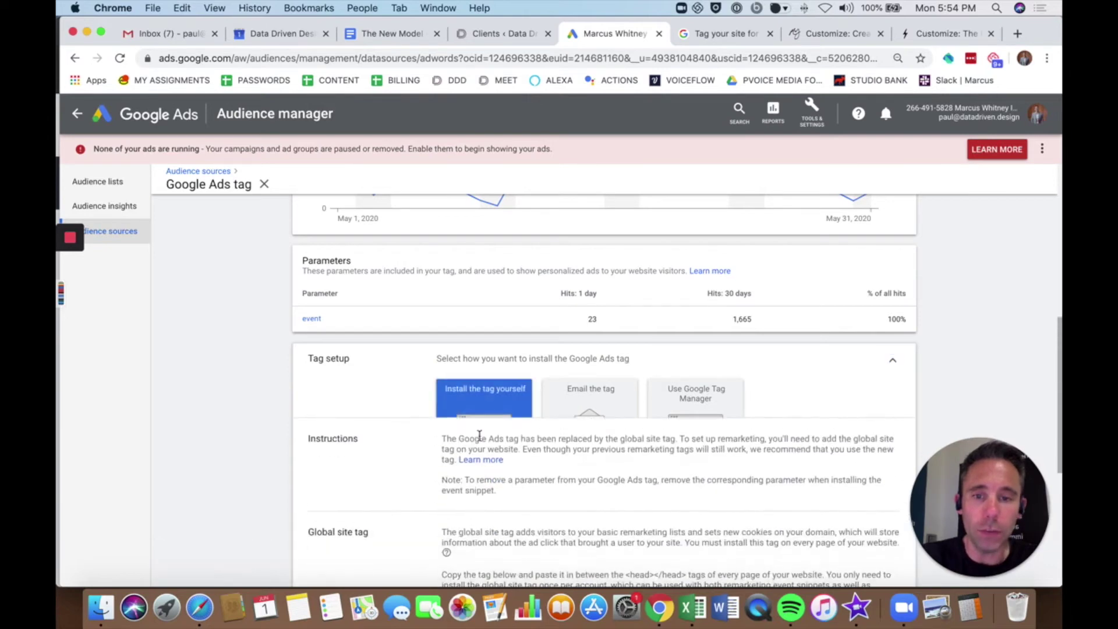
{"action": "scroll", "coordinate": [504, 417], "scroll_direction": "down", "scroll_amount": 5}
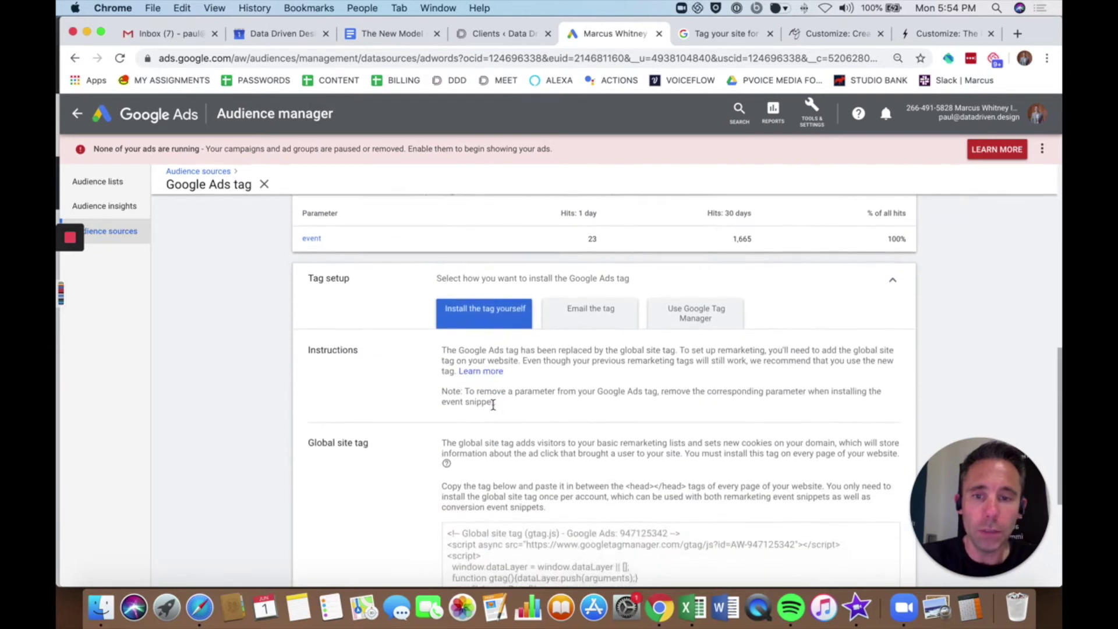
{"action": "scroll", "coordinate": [493, 404], "scroll_direction": "down", "scroll_amount": 1}
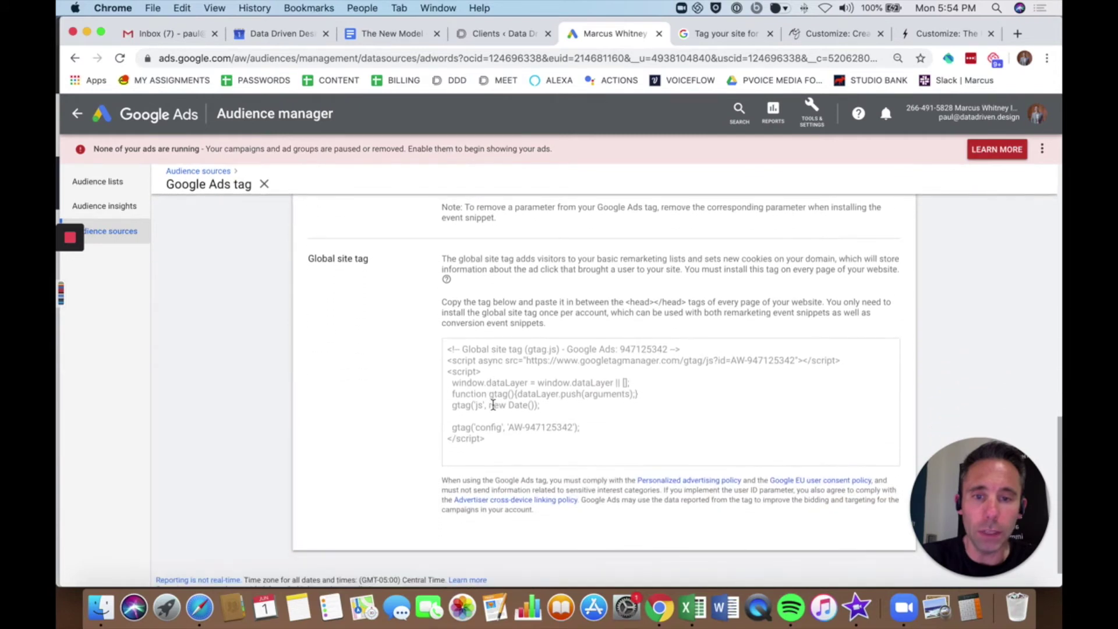
{"action": "scroll", "coordinate": [494, 405], "scroll_direction": "down", "scroll_amount": 1}
{"action": "scroll", "coordinate": [493, 405], "scroll_direction": "up", "scroll_amount": 5}
{"action": "scroll", "coordinate": [499, 394], "scroll_direction": "down", "scroll_amount": 2}
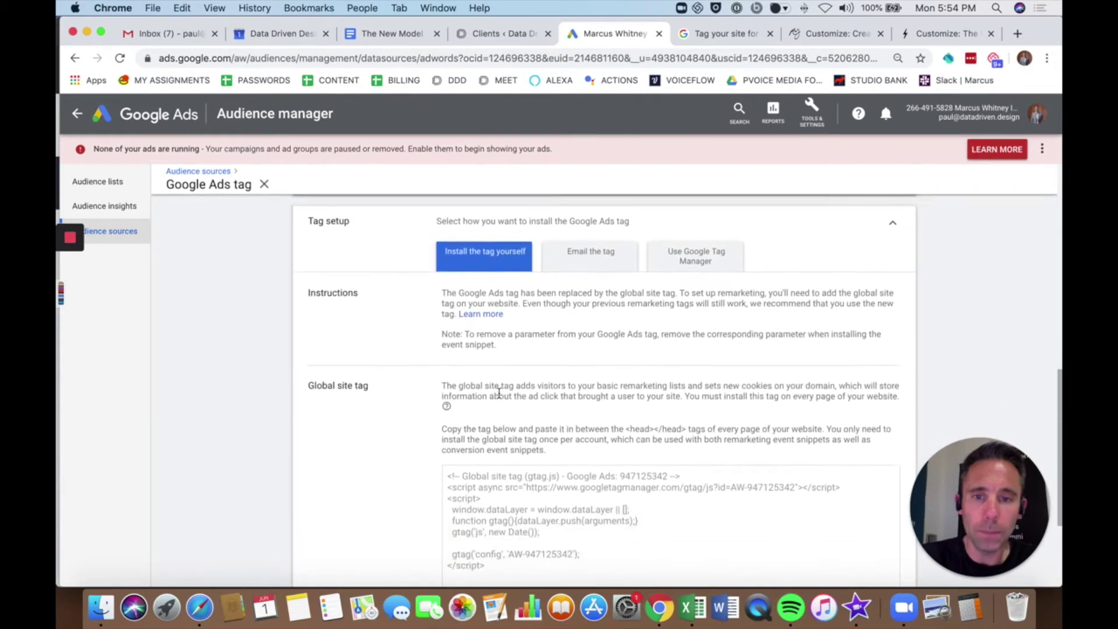
- Select and copy the entire global site tag code
{"action": "left_click_drag", "start_coordinate": [488, 536], "coordinate": [446, 446]}
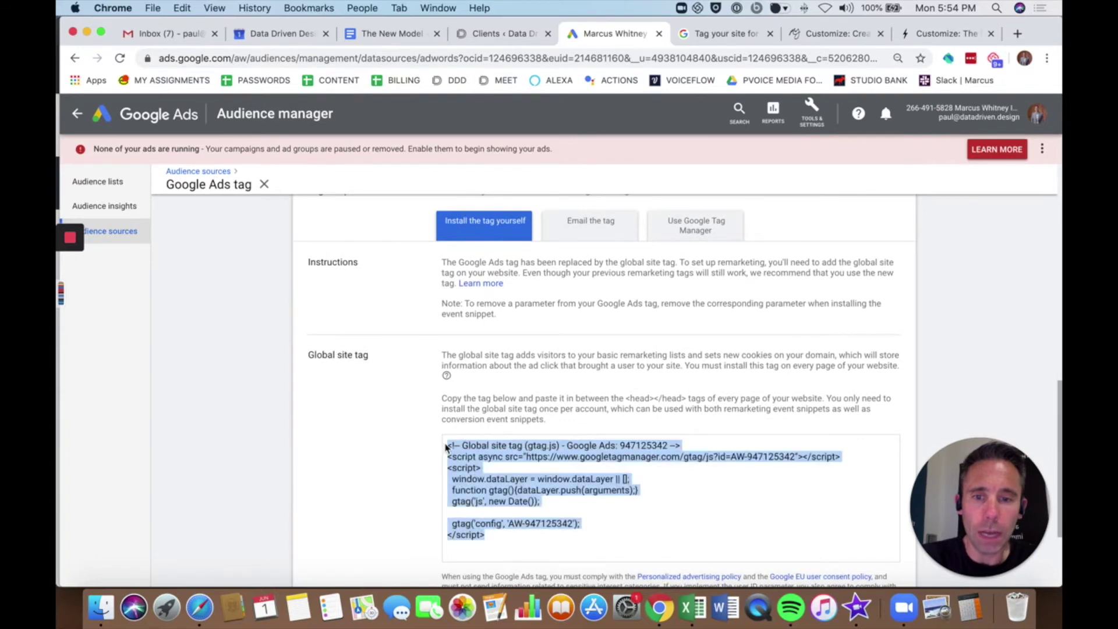
{"action": "right_click", "coordinate": [477, 449]}
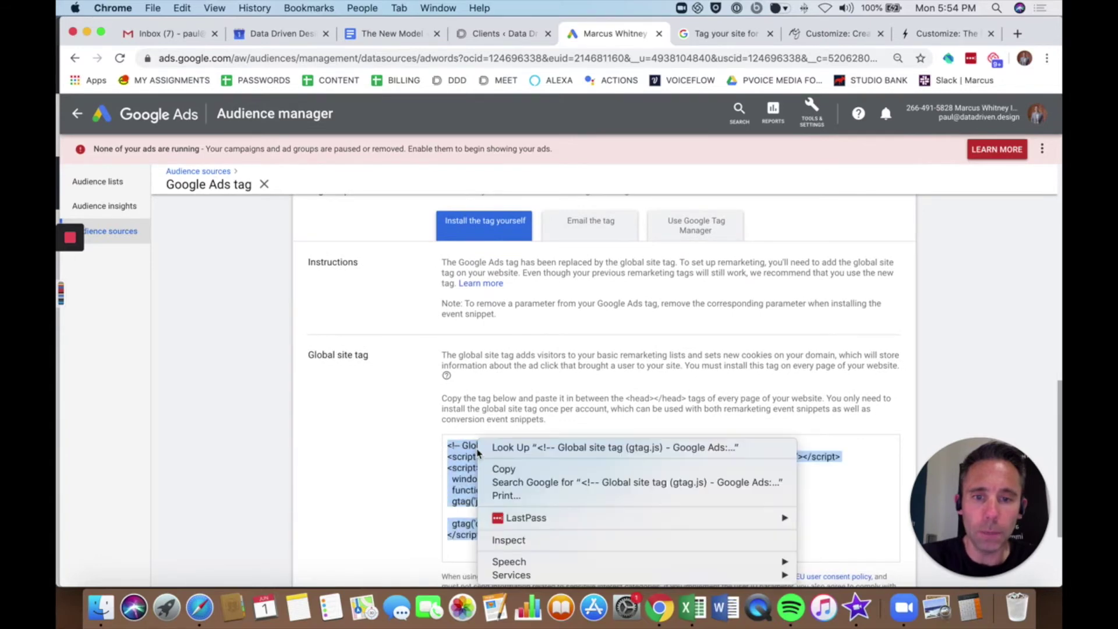
{"action": "left_click", "coordinate": [501, 469]}
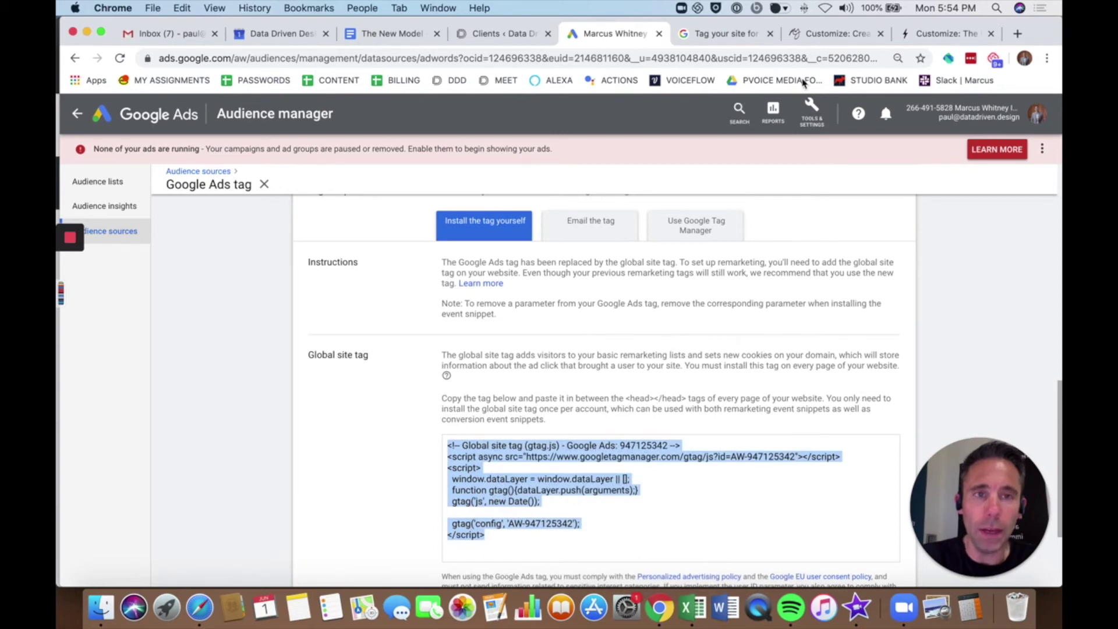
{"action": "left_click", "coordinate": [831, 33]}
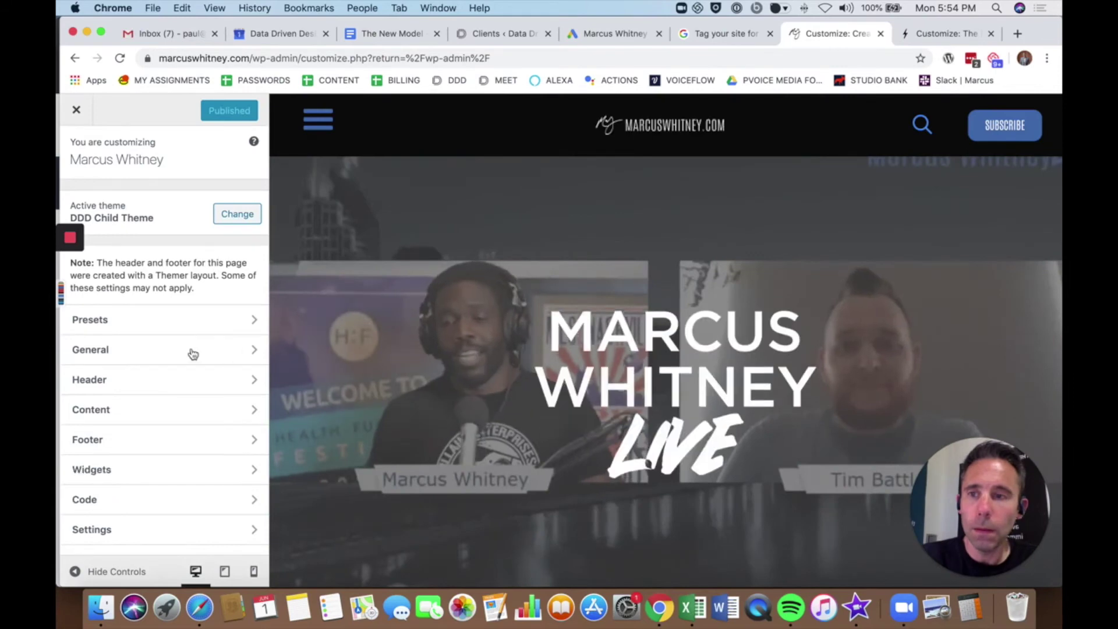
- Open the Customizer's Code > Head Code editor and locate the existing gtag block
{"action": "left_click", "coordinate": [161, 505]}
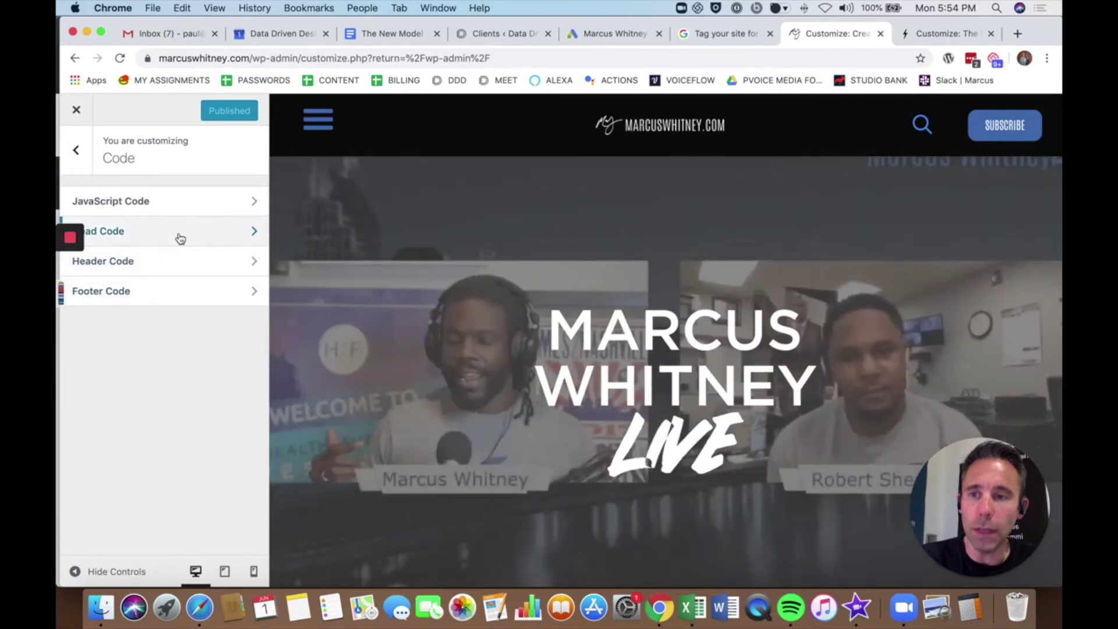
{"action": "left_click", "coordinate": [180, 239]}
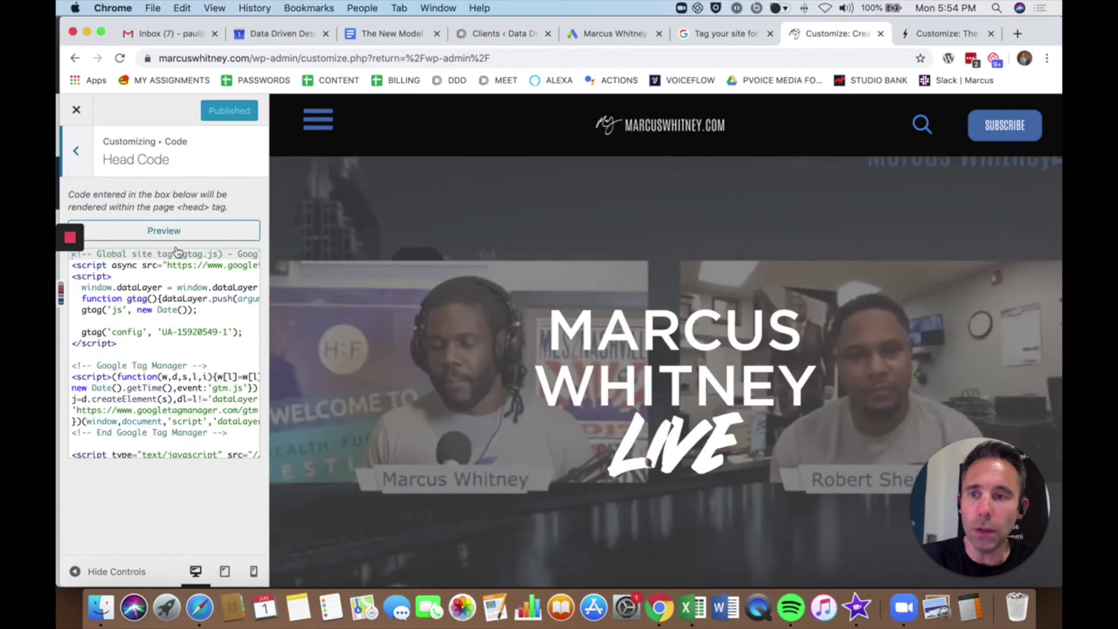
{"action": "scroll", "coordinate": [169, 344], "scroll_direction": "down", "scroll_amount": 2}
{"action": "scroll", "coordinate": [168, 343], "scroll_direction": "down", "scroll_amount": 5}
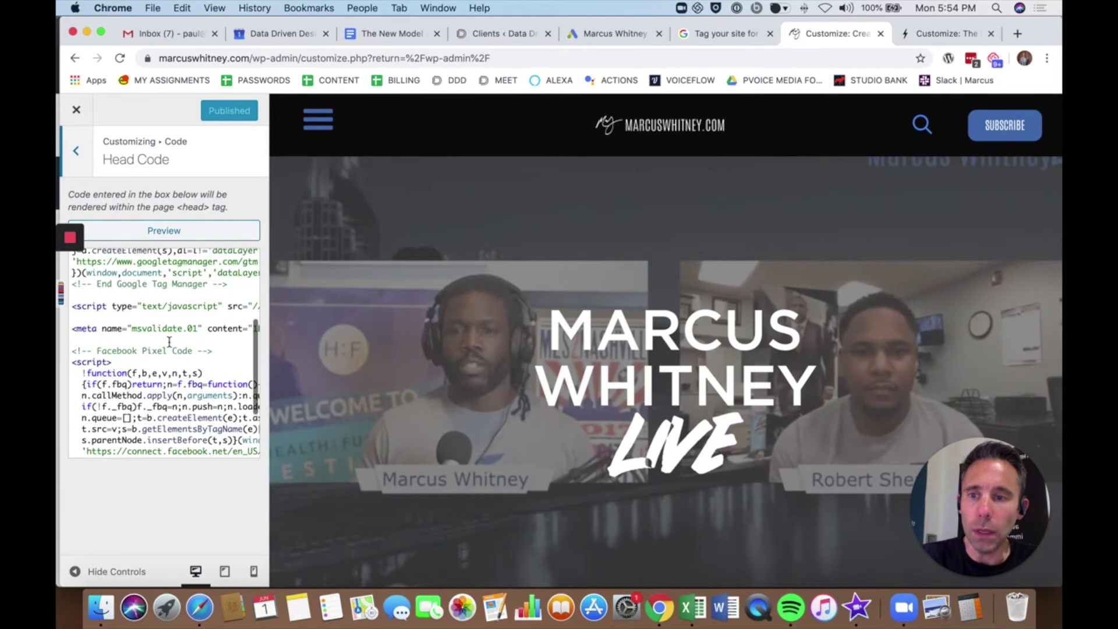
{"action": "scroll", "coordinate": [169, 344], "scroll_direction": "up", "scroll_amount": 4}
{"action": "scroll", "coordinate": [169, 342], "scroll_direction": "up", "scroll_amount": 4}
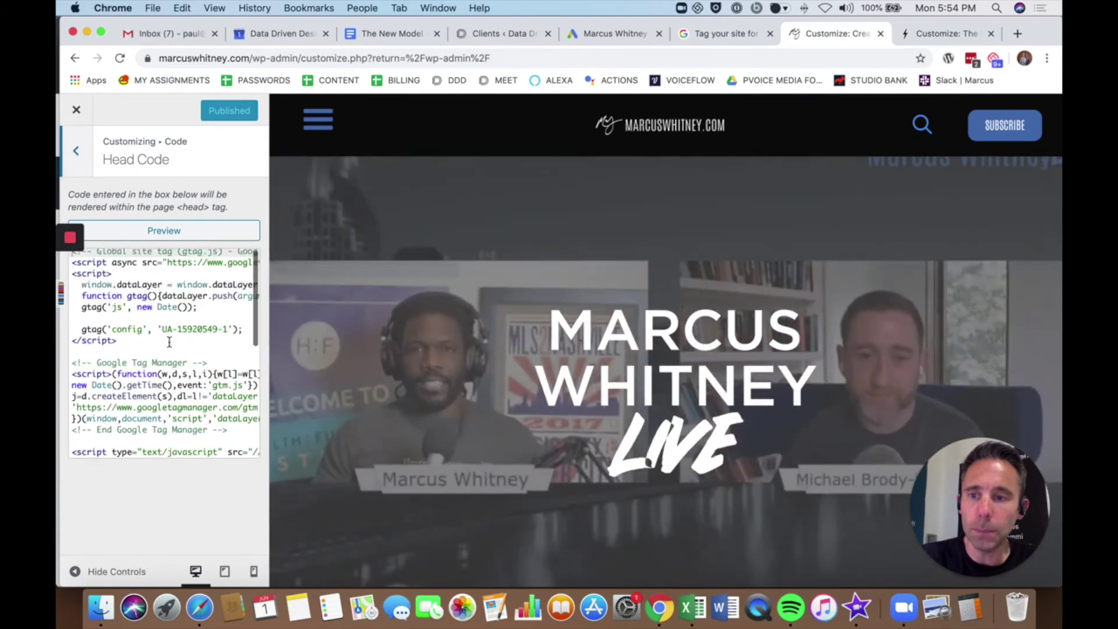
{"action": "scroll", "coordinate": [169, 342], "scroll_direction": "down", "scroll_amount": 3}
{"action": "scroll", "coordinate": [171, 332], "scroll_direction": "right", "scroll_amount": 2}
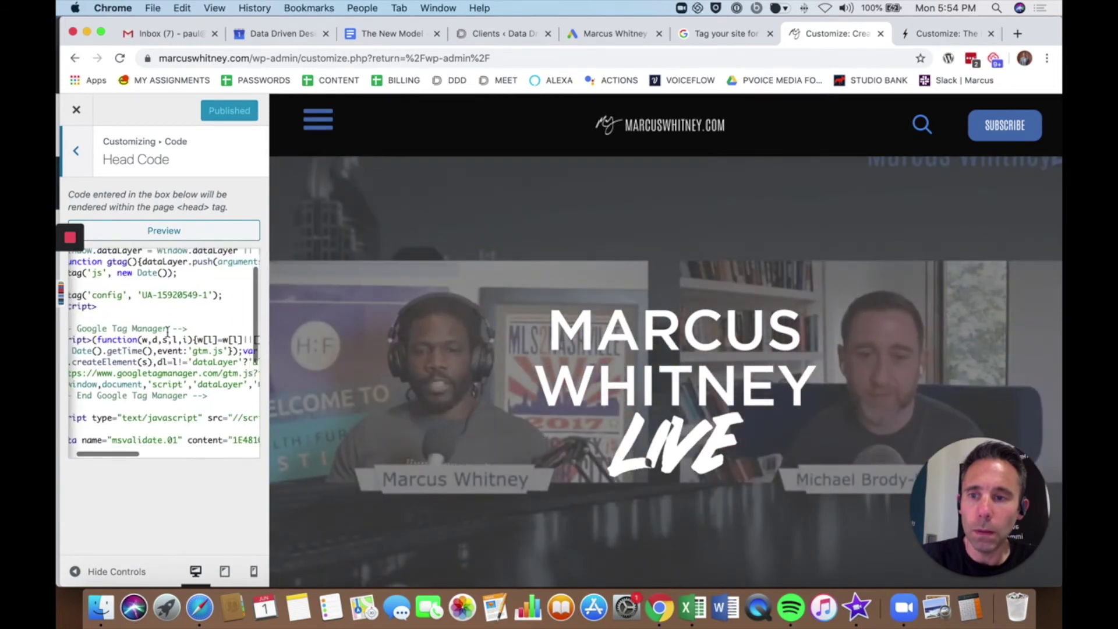
{"action": "scroll", "coordinate": [169, 344], "scroll_direction": "up", "scroll_amount": 2}
{"action": "scroll", "coordinate": [163, 379], "scroll_direction": "right", "scroll_amount": 2}
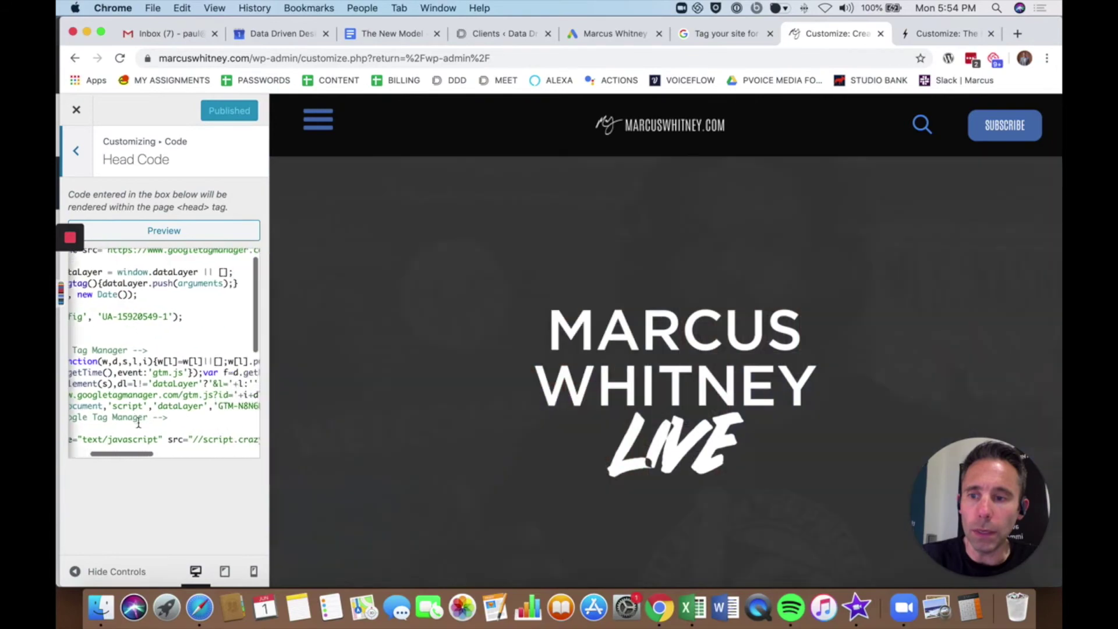
- Paste the AW-947125342 Google Ads tag over the old gtag block and publish
{"action": "key", "text": "super+v"}
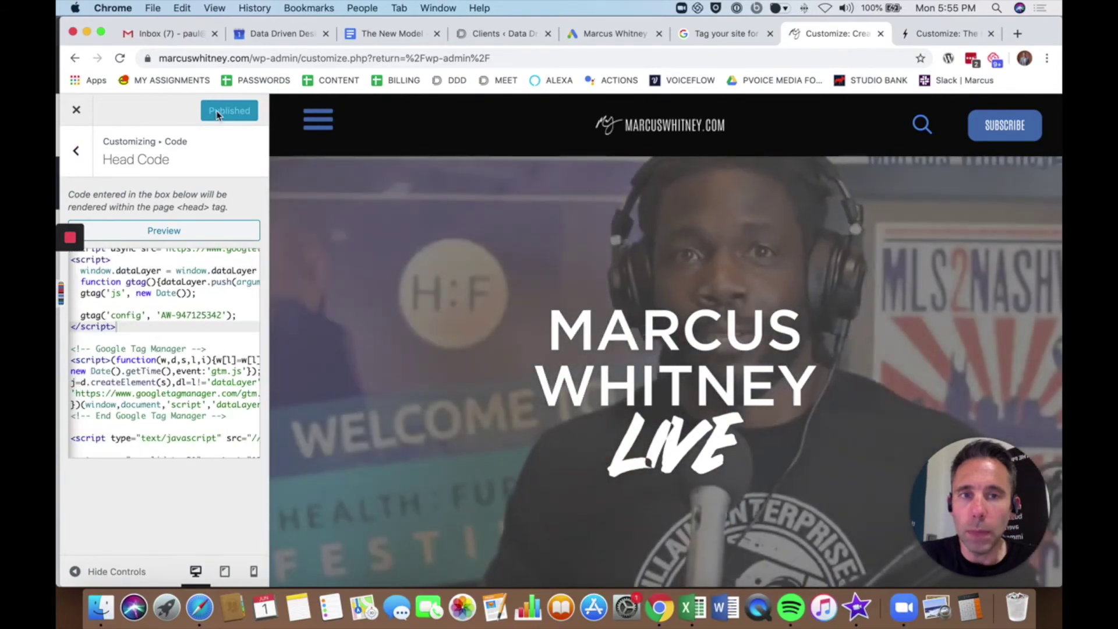
{"action": "left_click", "coordinate": [217, 114]}
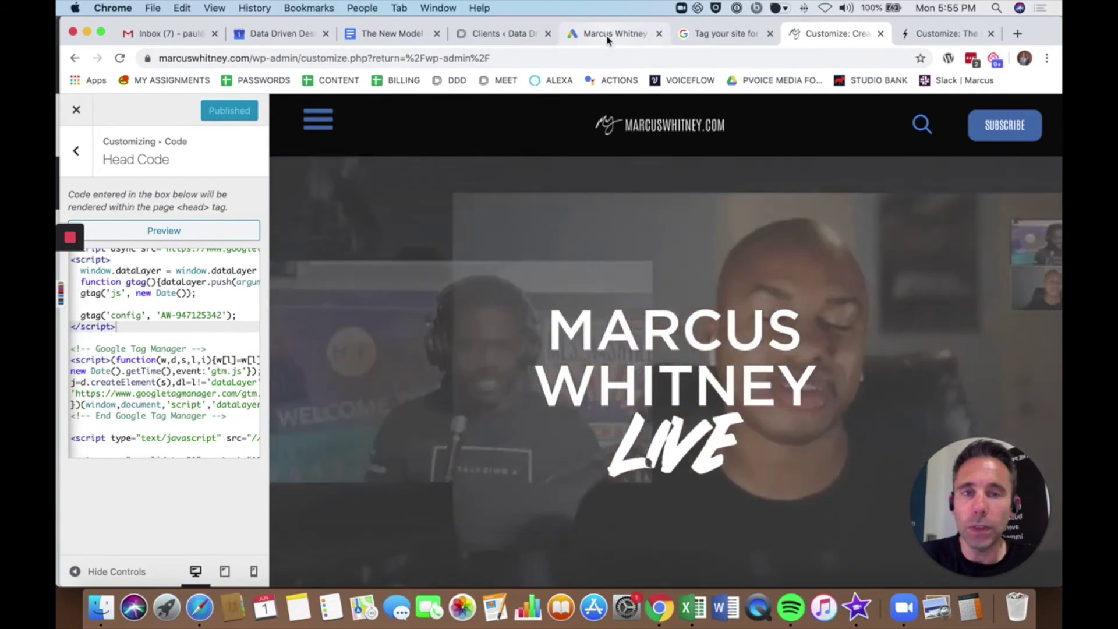
{"action": "left_click", "coordinate": [607, 36]}
- Open Audience lists, where the new Website Visitors list is one of five, still populating
{"action": "scroll", "coordinate": [415, 301], "scroll_direction": "up", "scroll_amount": 10}
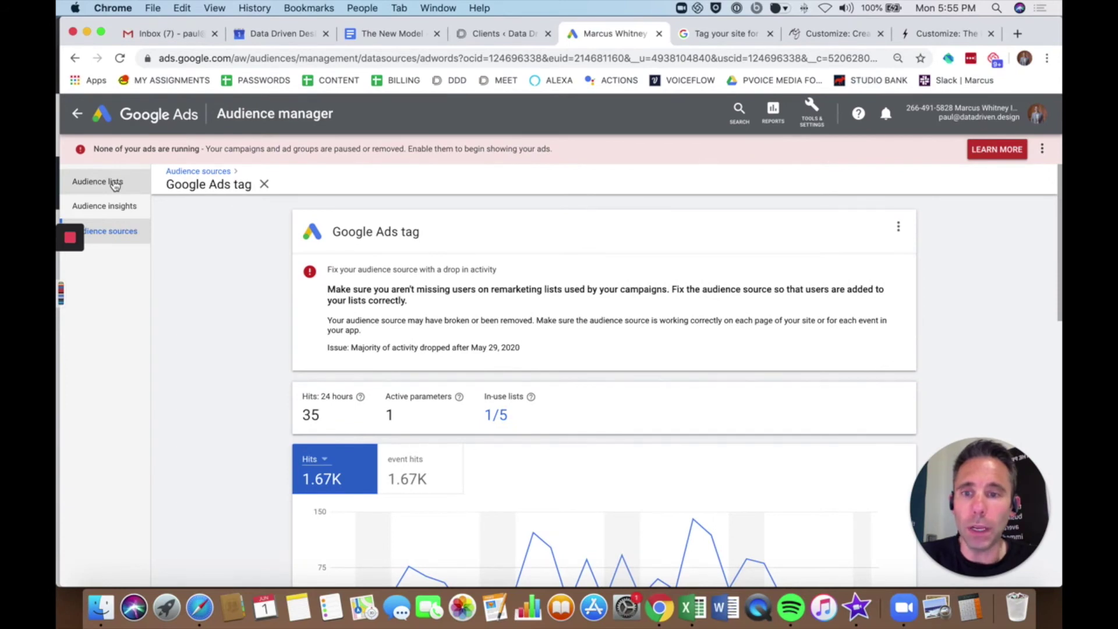
{"action": "scroll", "coordinate": [215, 263], "scroll_direction": "down", "scroll_amount": 5}
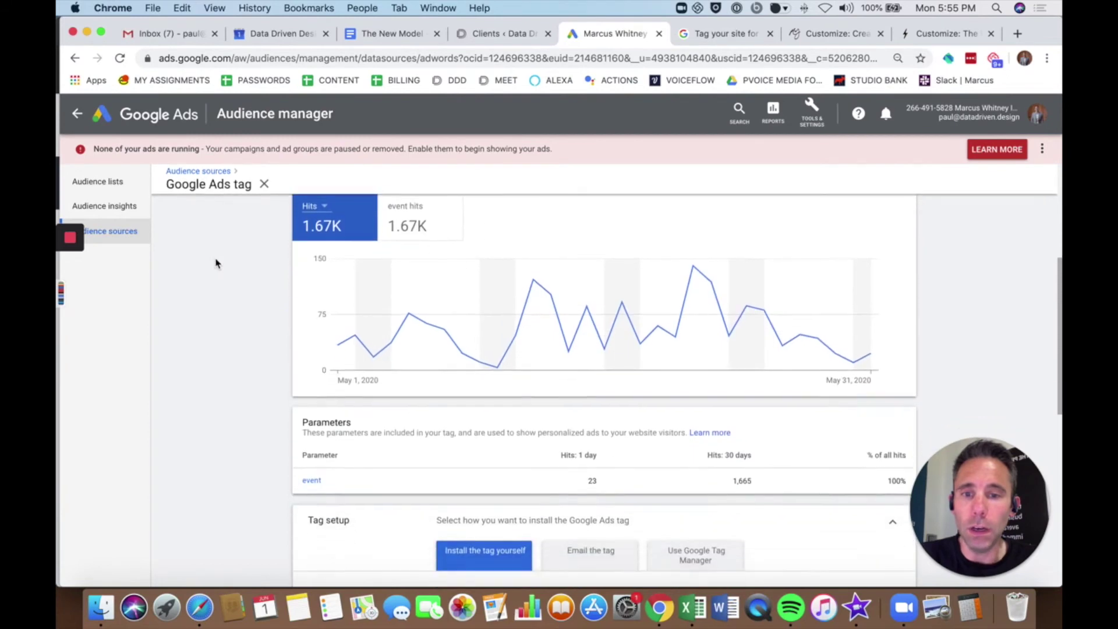
{"action": "scroll", "coordinate": [193, 244], "scroll_direction": "up", "scroll_amount": 4}
{"action": "left_click", "coordinate": [97, 180]}
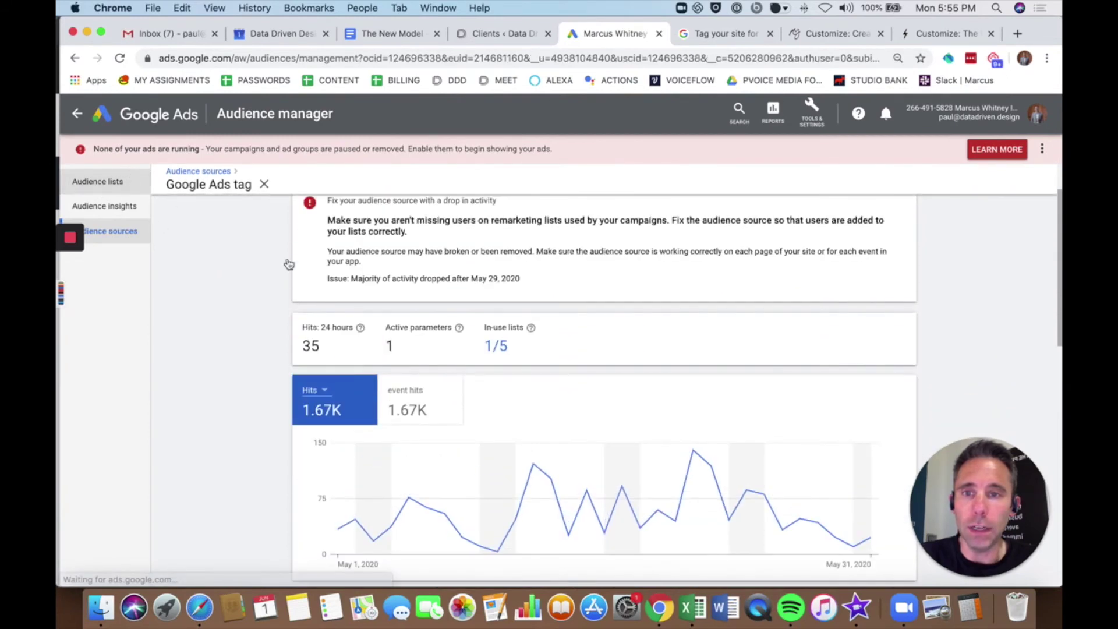
{"action": "mouse_move", "coordinate": [982, 515]}
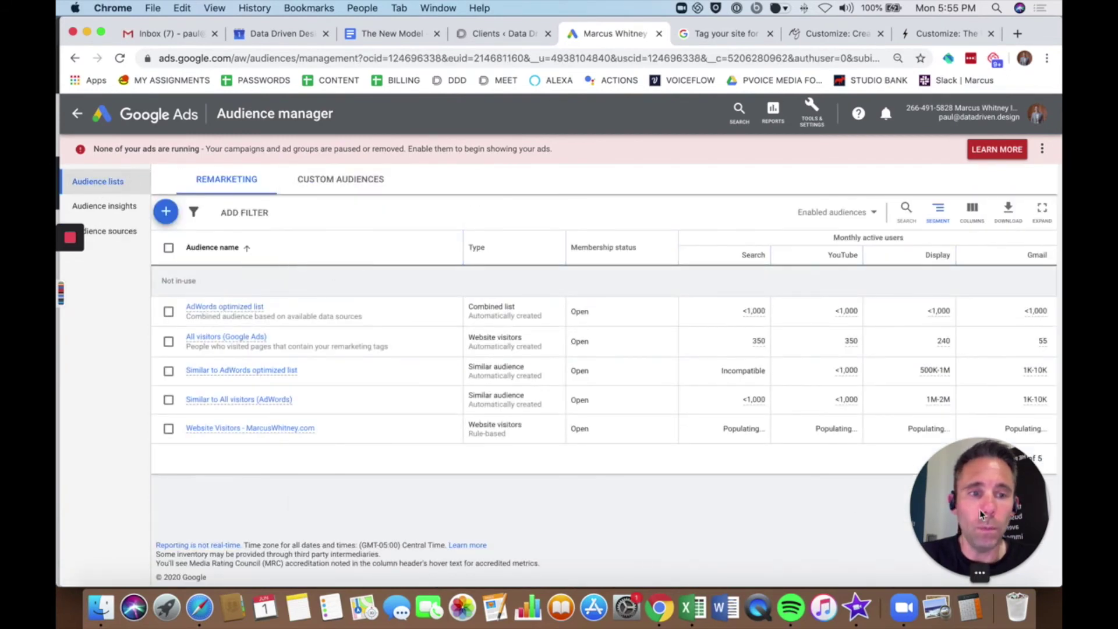
{"action": "left_click", "coordinate": [992, 573]}
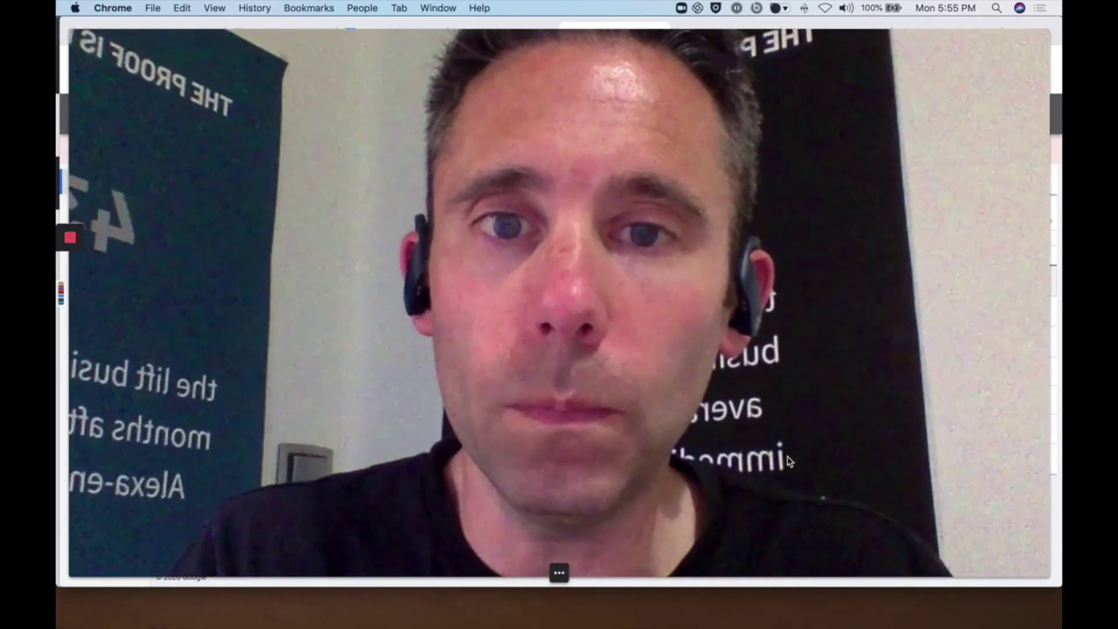